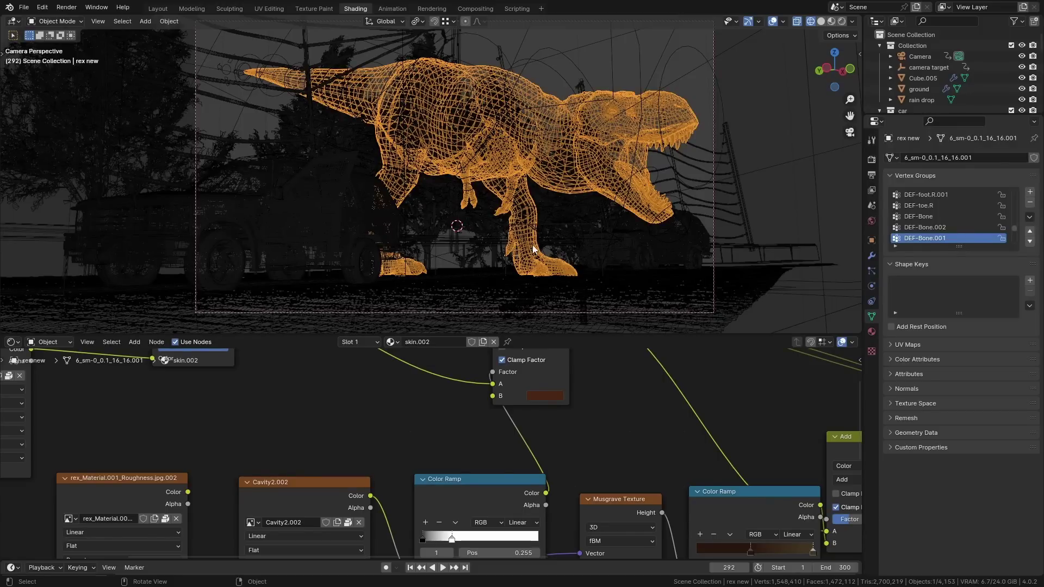
# Step: In solid shading, select the volume cube and connect its Principled Volume to the Material Output Volume
pyautogui.moveTo(540, 193); pyautogui.dragTo(494, 219, button='middle')
pyautogui.press('`')
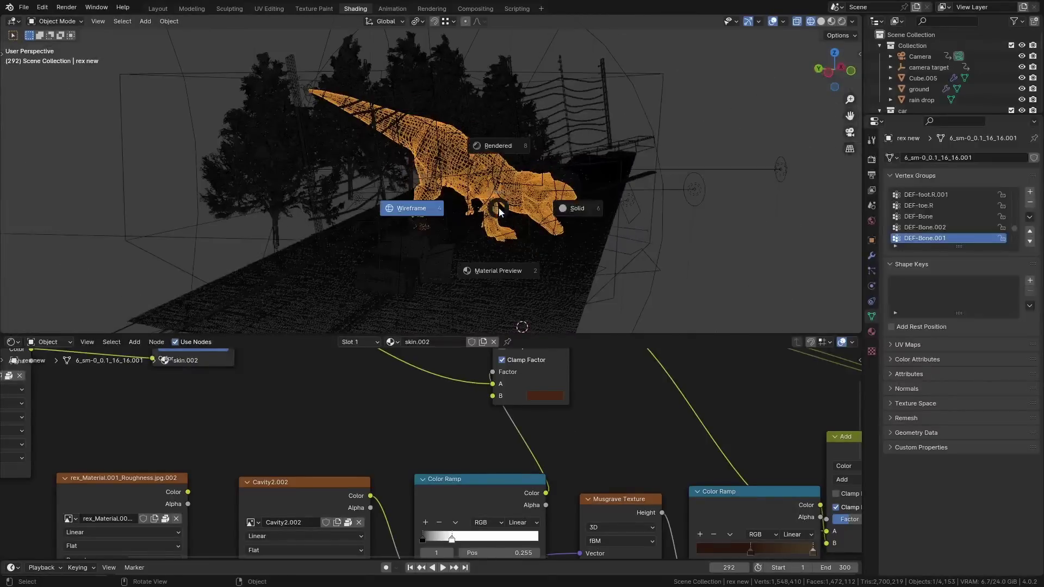
pyautogui.click(692, 132)
pyautogui.click(647, 101)
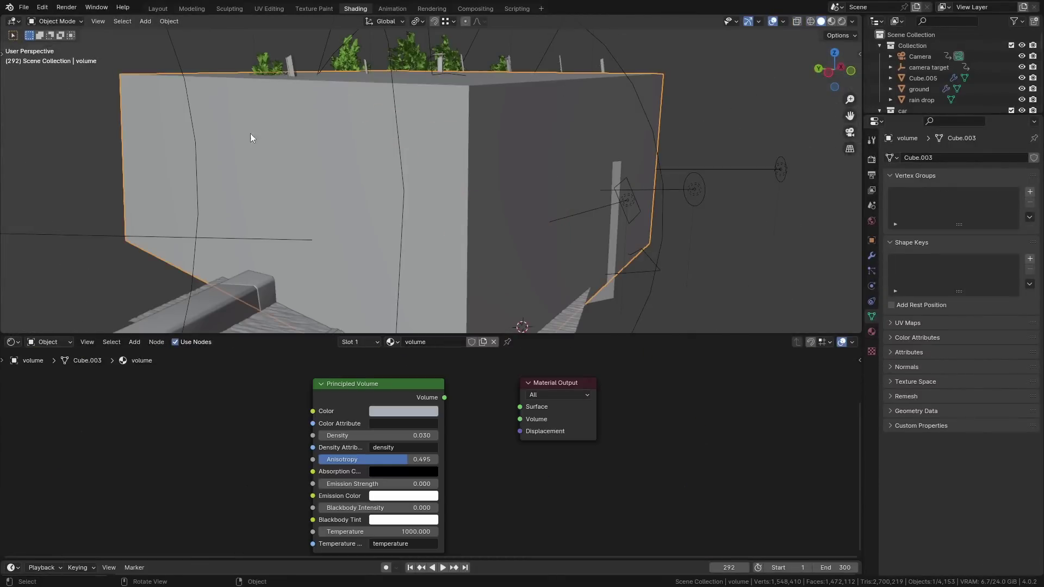
pyautogui.moveTo(394, 396)
pyautogui.mouseDown()
pyautogui.moveTo(380, 380)
pyautogui.moveTo(442, 381)
pyautogui.moveTo(542, 421)
pyautogui.moveTo(522, 419)
pyautogui.mouseUp()
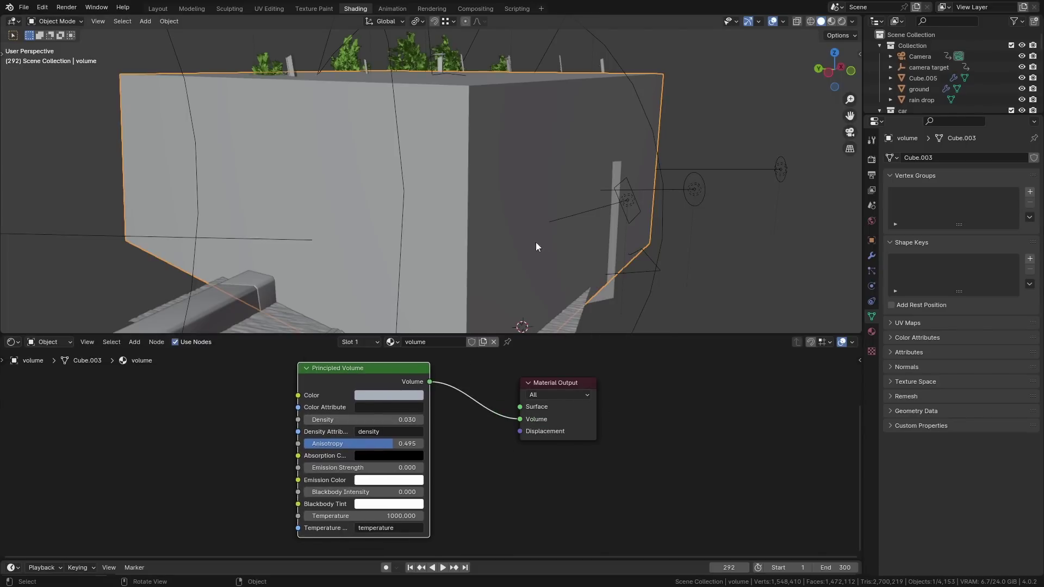
# Step: Switch to rendered shading and view the bluish fog through the scene camera
pyautogui.press('z')
pyautogui.click(533, 200)
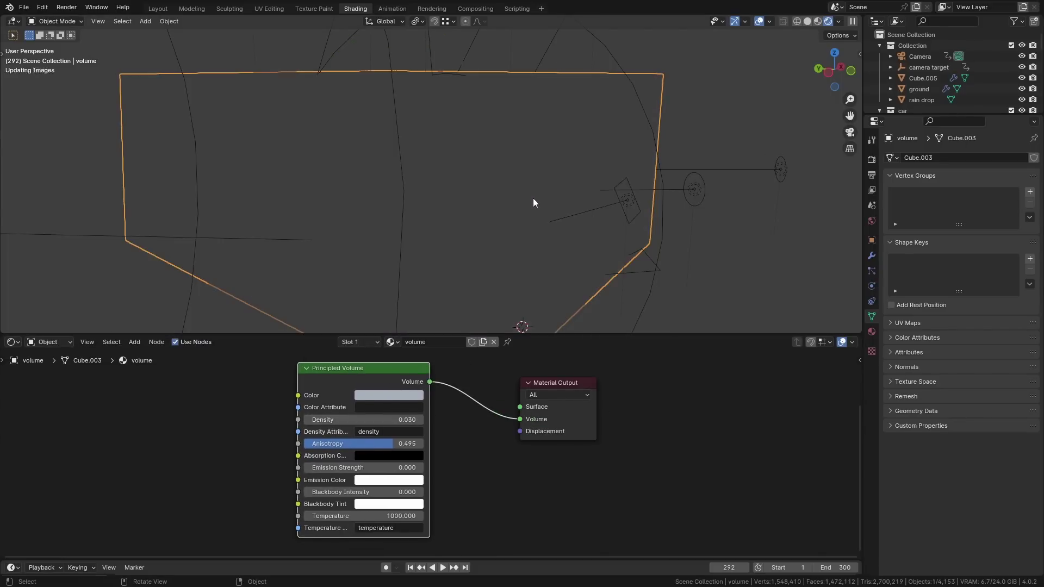
pyautogui.moveTo(543, 207); pyautogui.dragTo(482, 204, button='middle')
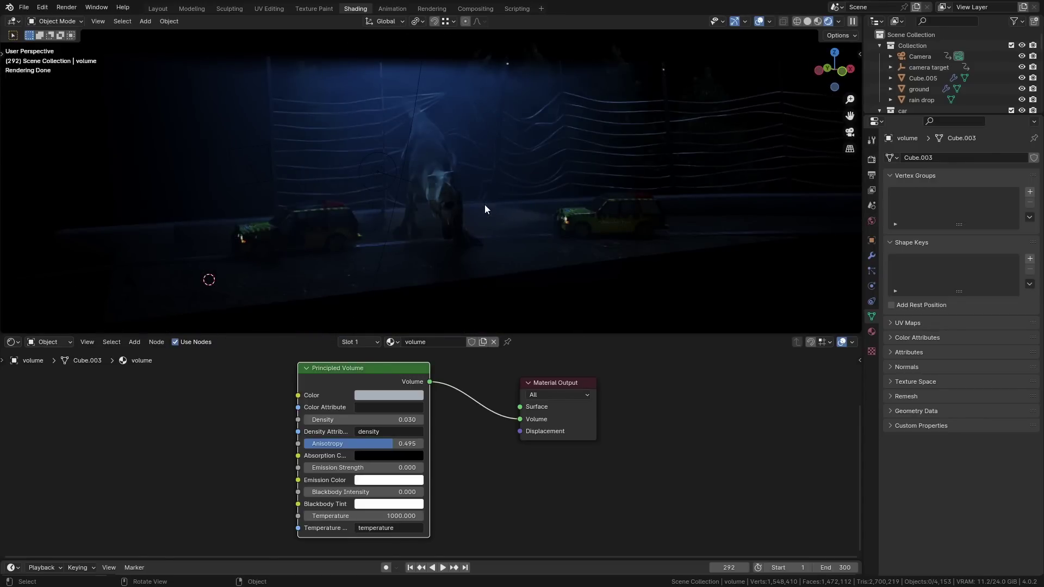
pyautogui.press('KP_0')
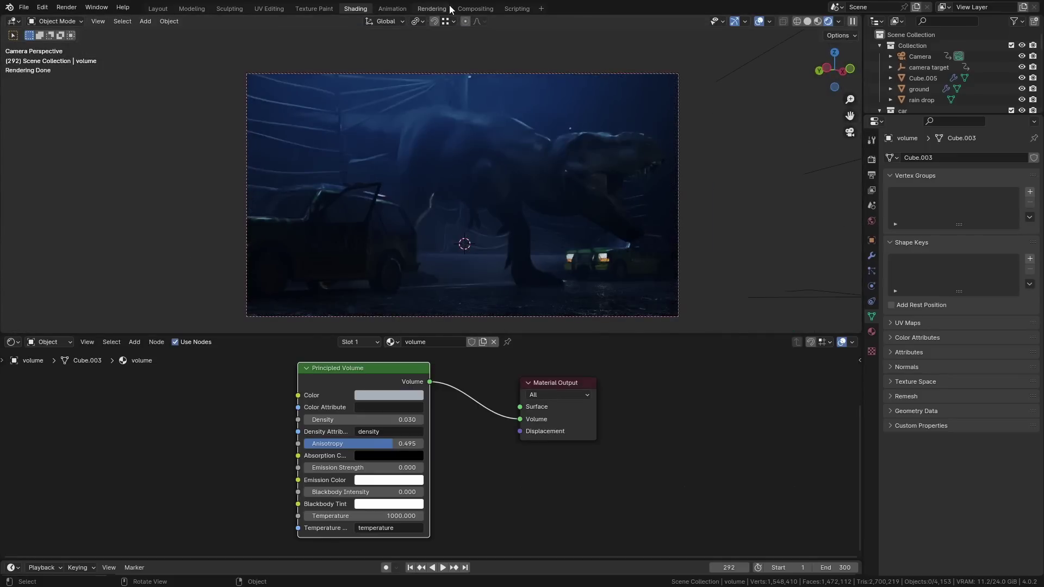
# Step: Show the finished frame 292 T-rex render in the Rendering workspace, zoomed and panned to fit
pyautogui.click(432, 9)
pyautogui.scroll(2, 447, 136)
pyautogui.scroll(2, 552, 235)
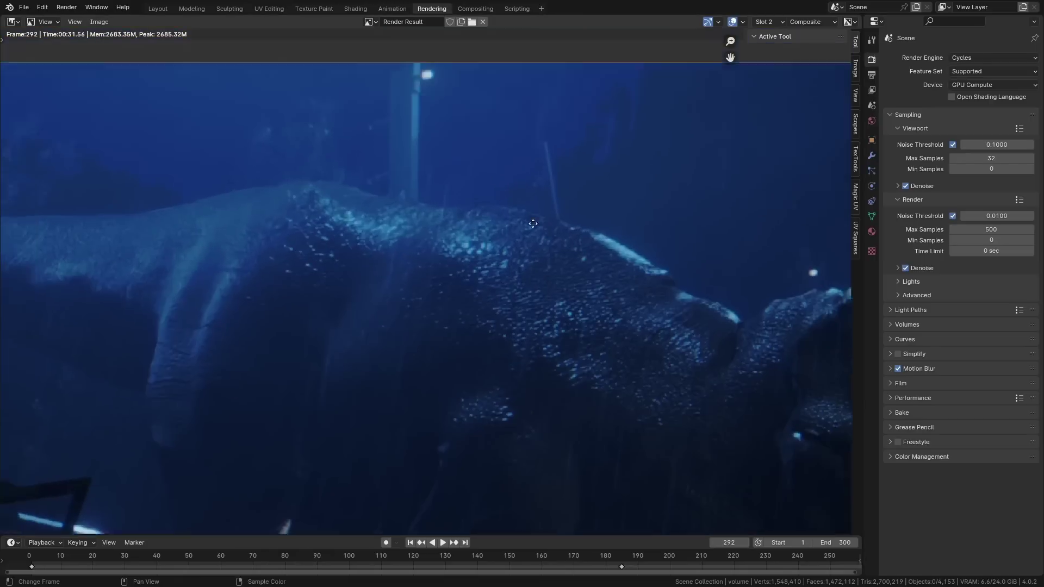
pyautogui.scroll(-1, 629, 151)
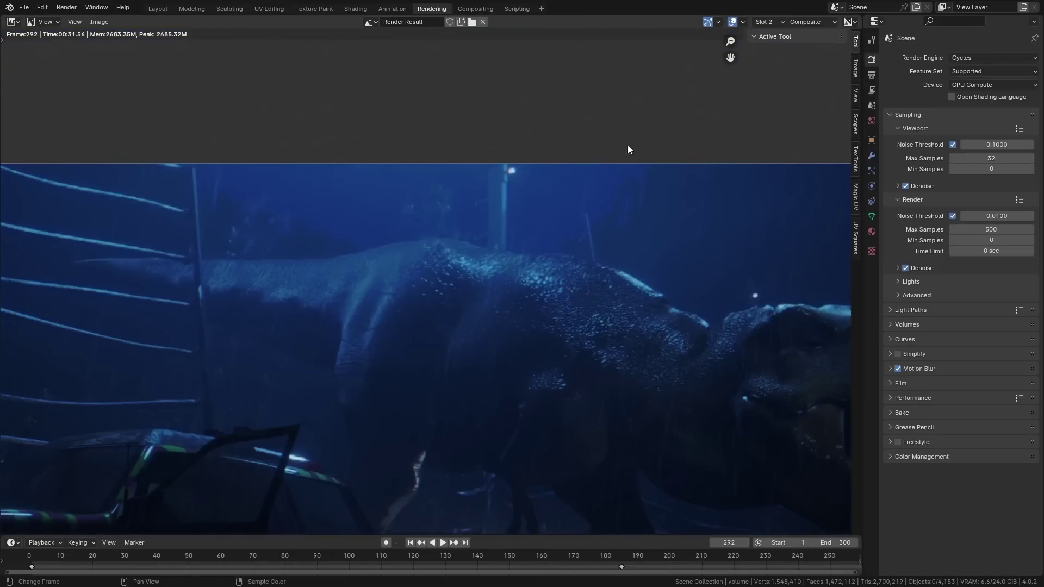
pyautogui.scroll(-2, 473, 248)
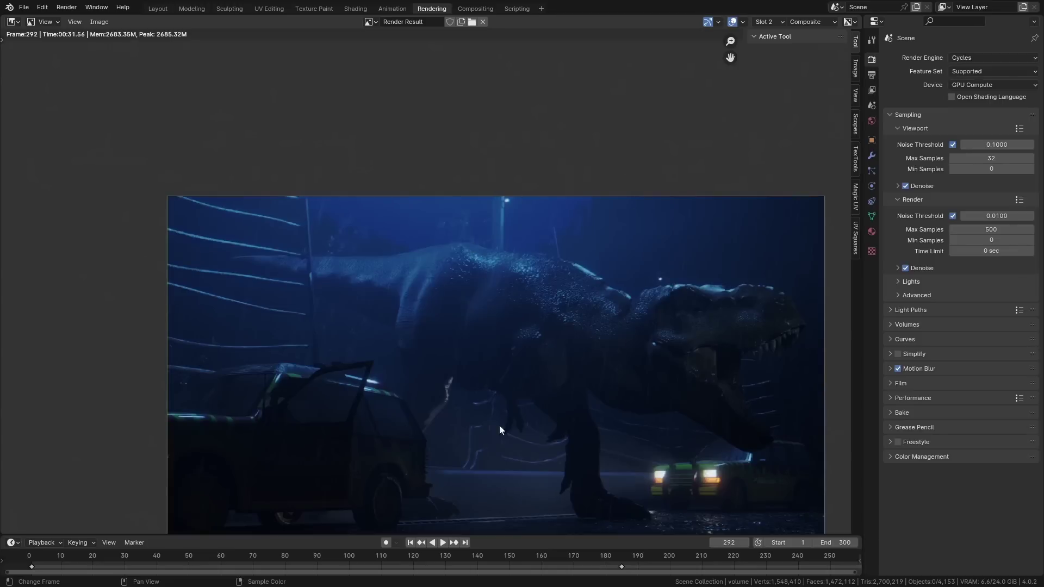
pyautogui.moveTo(494, 398); pyautogui.dragTo(459, 354, button='middle')
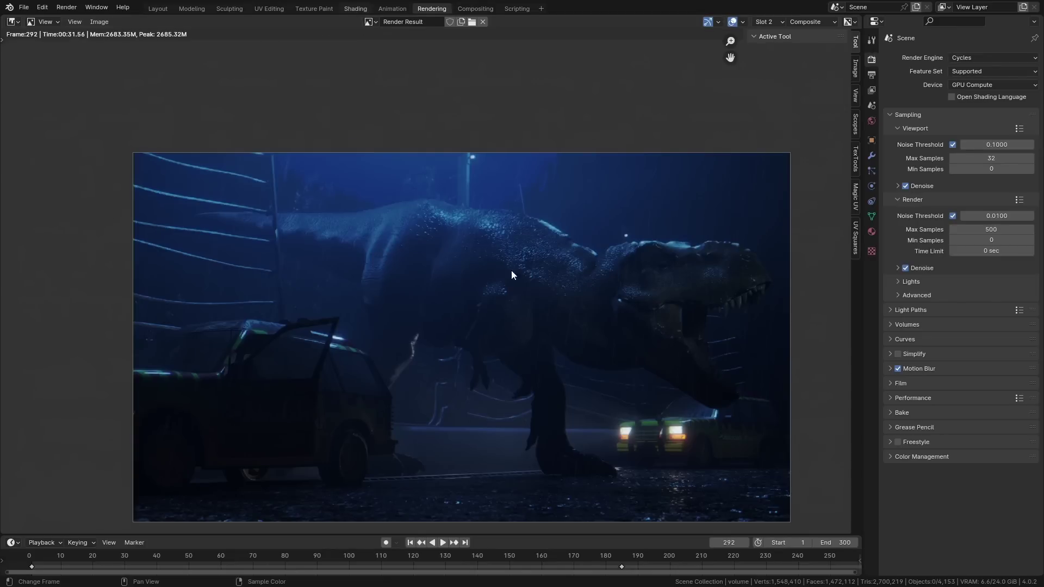
# Step: Back in Shading, connect the light-blue Emission node (strength 0.012) to the volume output
pyautogui.hotkey('ctrl', 'pageup')
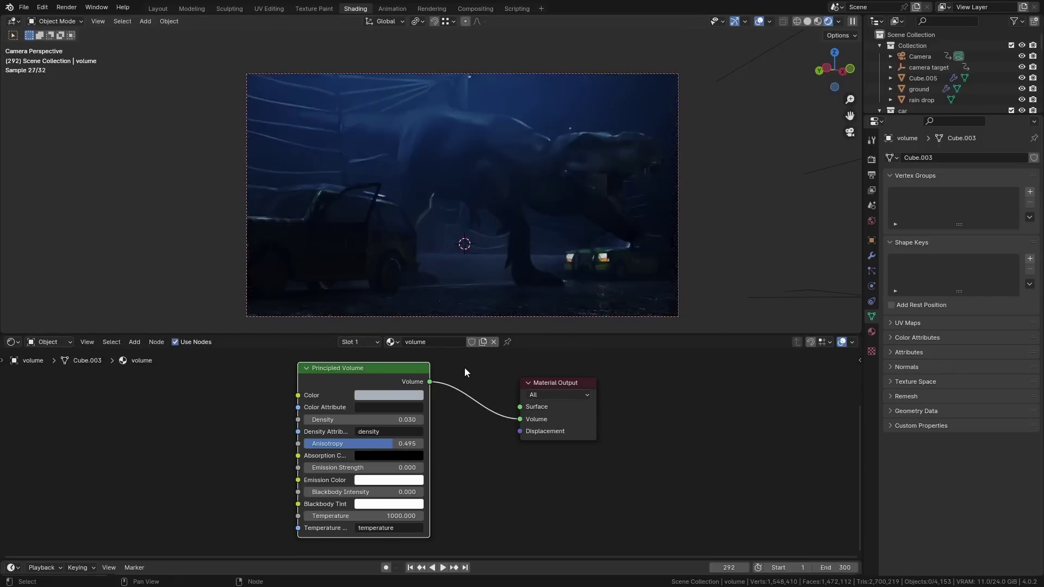
pyautogui.moveTo(458, 463); pyautogui.dragTo(464, 480, button='middle')
pyautogui.click(336, 383)
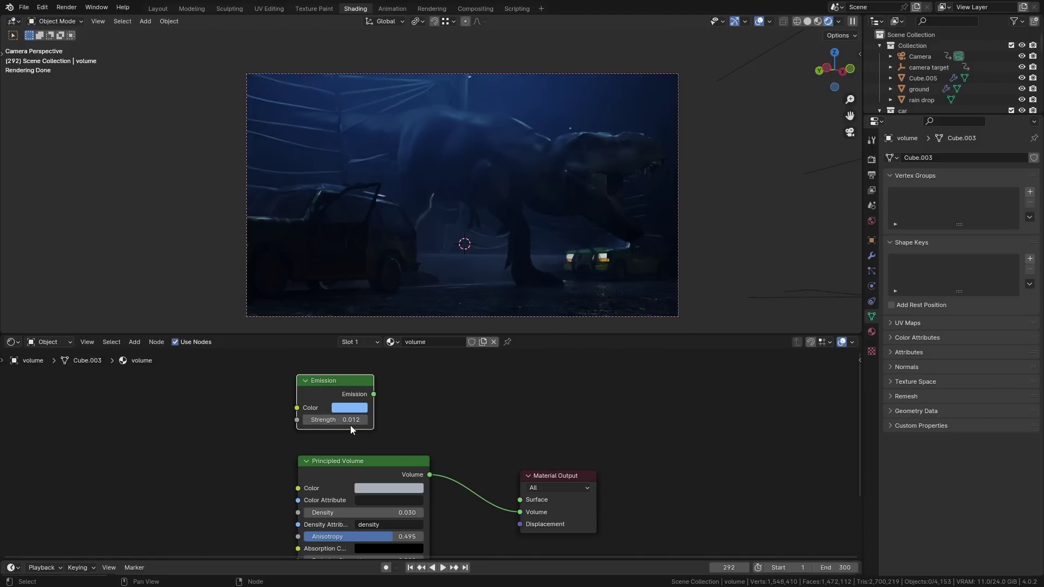
pyautogui.moveTo(374, 394); pyautogui.dragTo(520, 513)
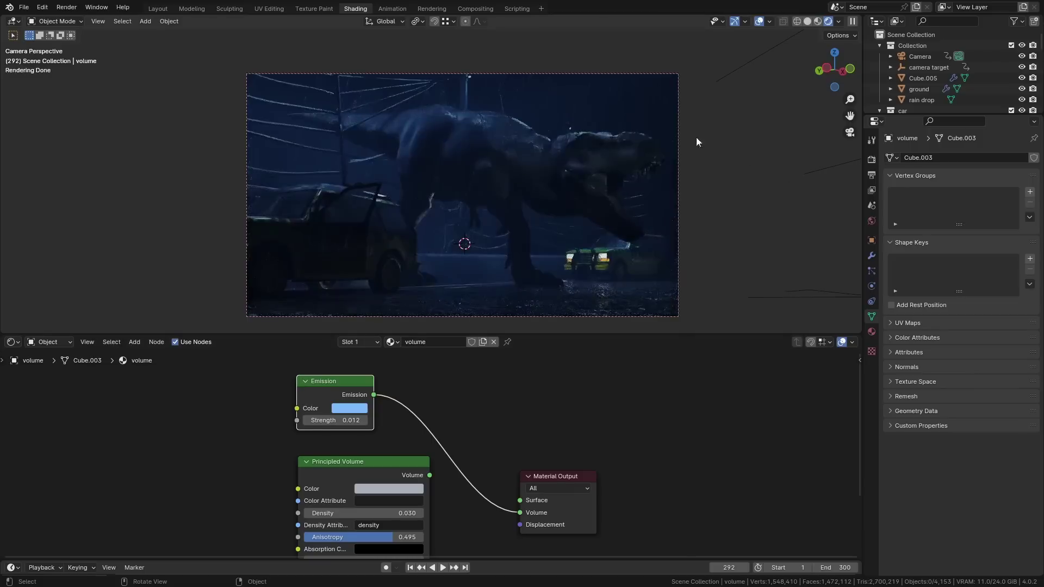
# Step: Select the volume cube, cancel a started rotation, and return to the camera view
pyautogui.moveTo(592, 292); pyautogui.dragTo(492, 197, button='middle')
pyautogui.click(575, 212)
pyautogui.press('r')
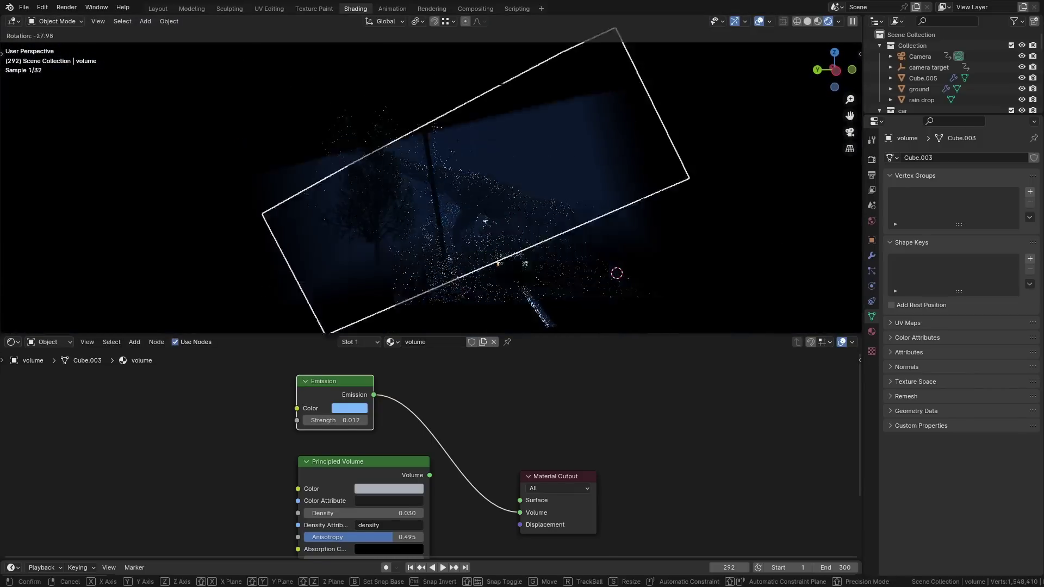
pyautogui.press('Escape')
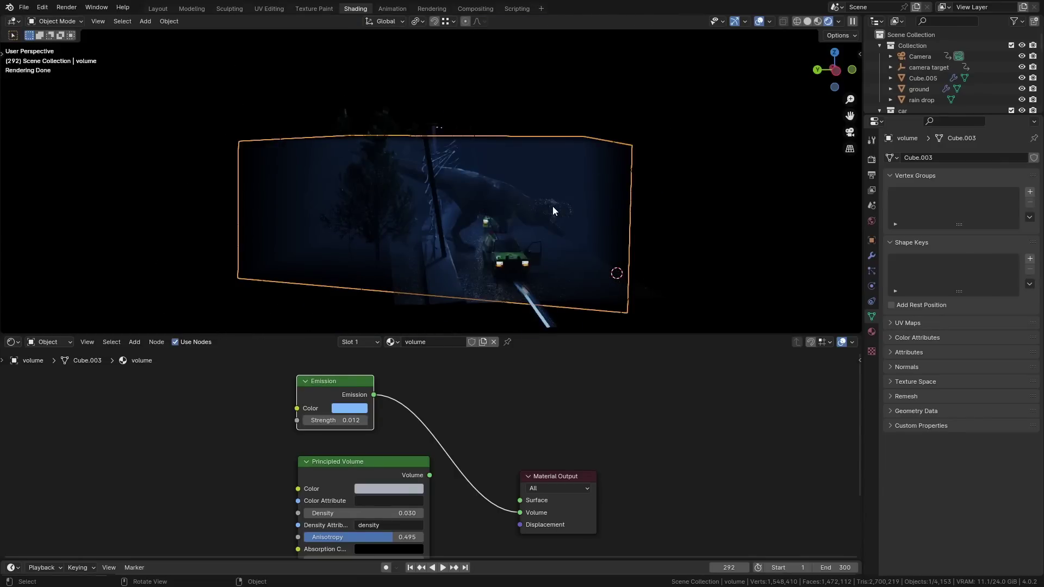
pyautogui.press('KP_0')
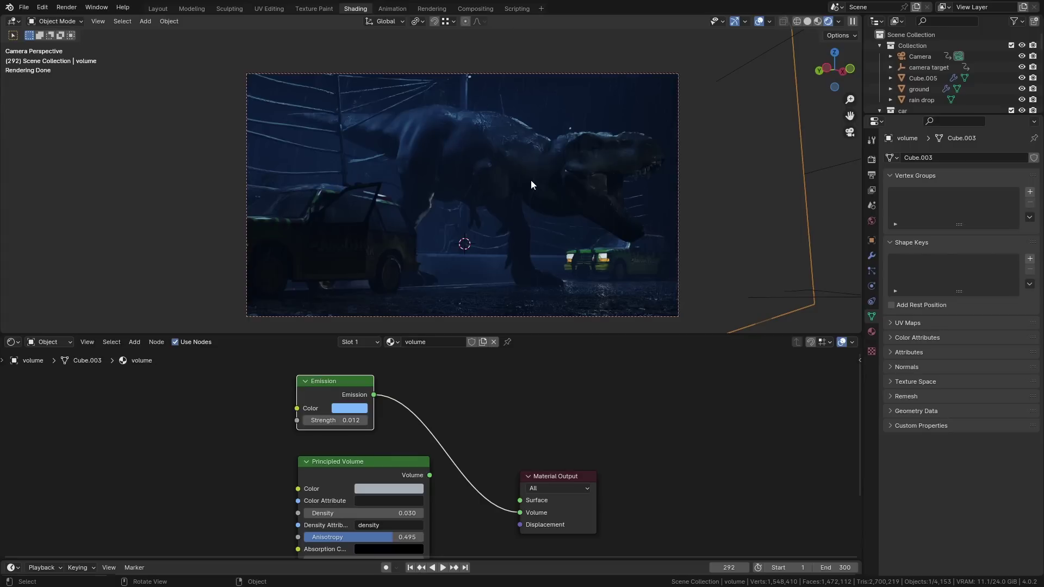
# Step: Compare the two stored T-rex renders by toggling render slots with J, zoomed in
pyautogui.click(432, 8)
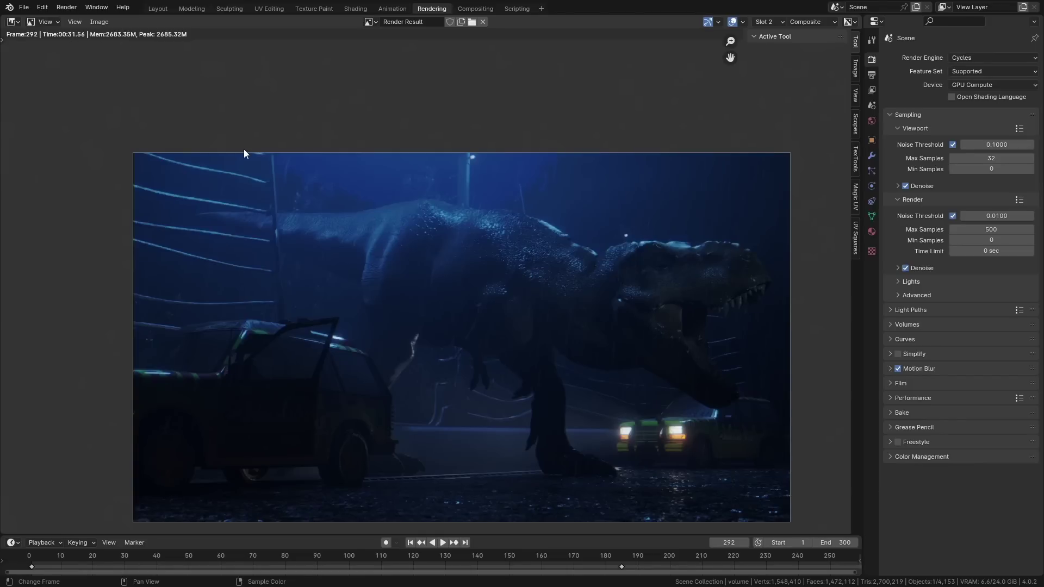
pyautogui.press('j')
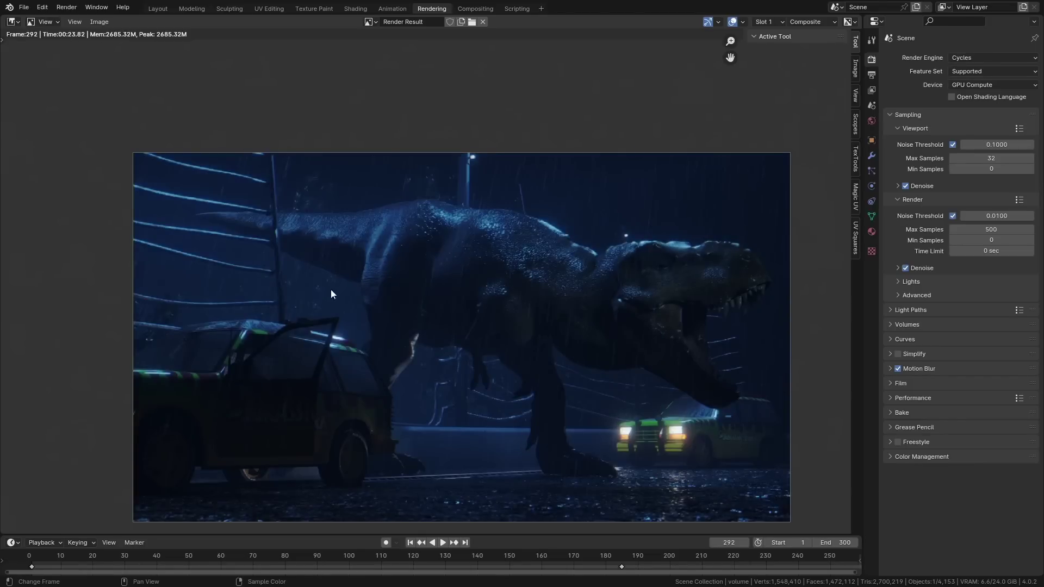
pyautogui.scroll(2, 384, 422)
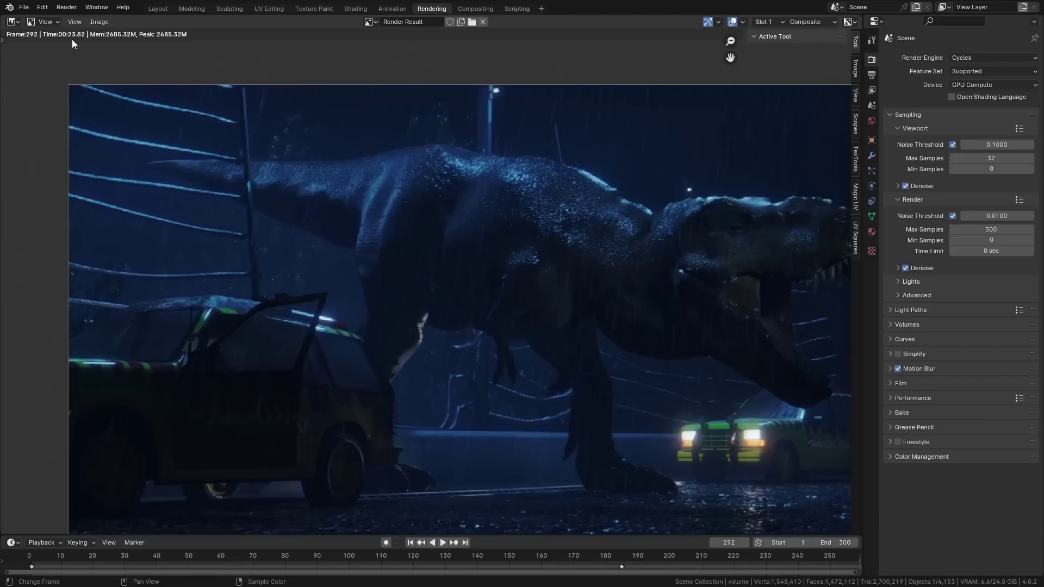
pyautogui.moveTo(390, 245); pyautogui.dragTo(361, 237, button='middle')
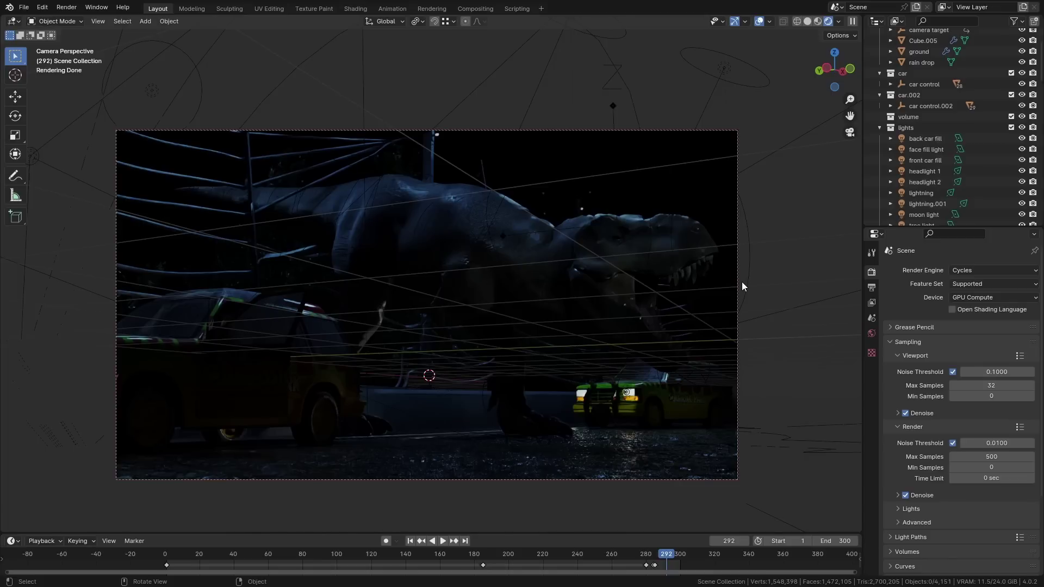
# Step: Review the View Layer passes and World mist settings, then bring up the viewport Render Pass list
pyautogui.click(872, 303)
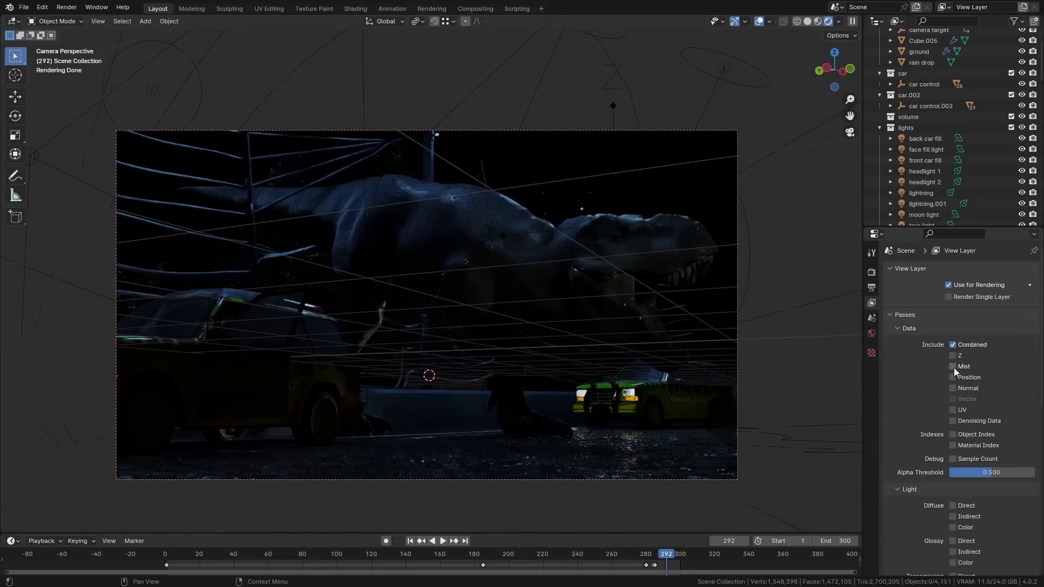
pyautogui.click(871, 333)
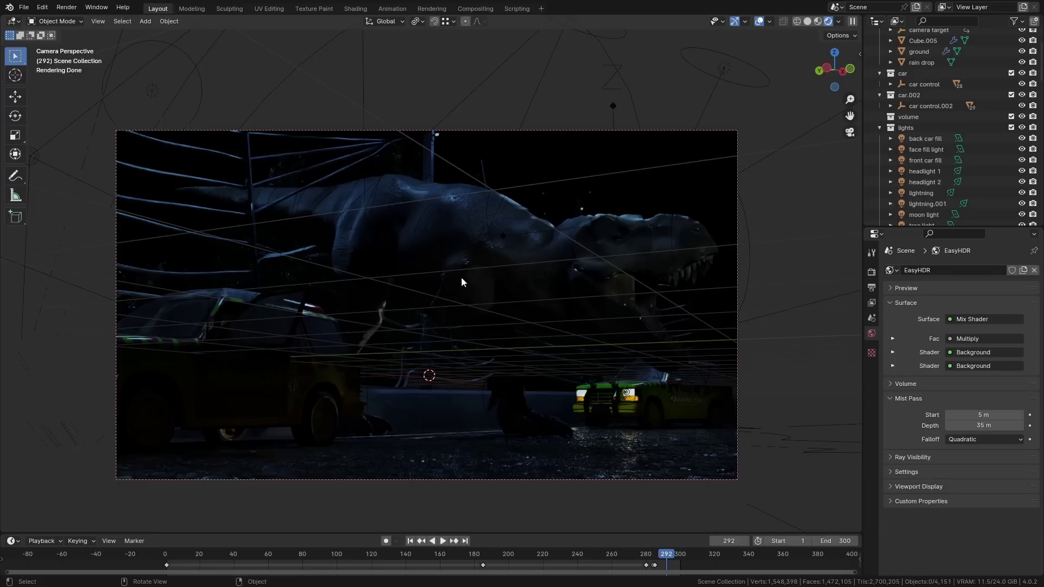
pyautogui.press('z')
pyautogui.click(839, 22)
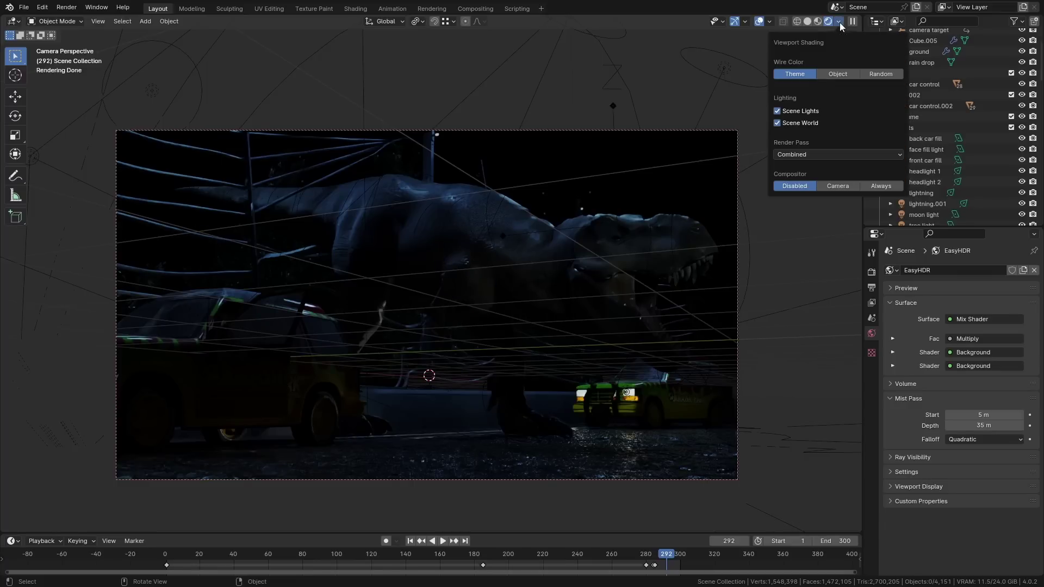
pyautogui.click(801, 154)
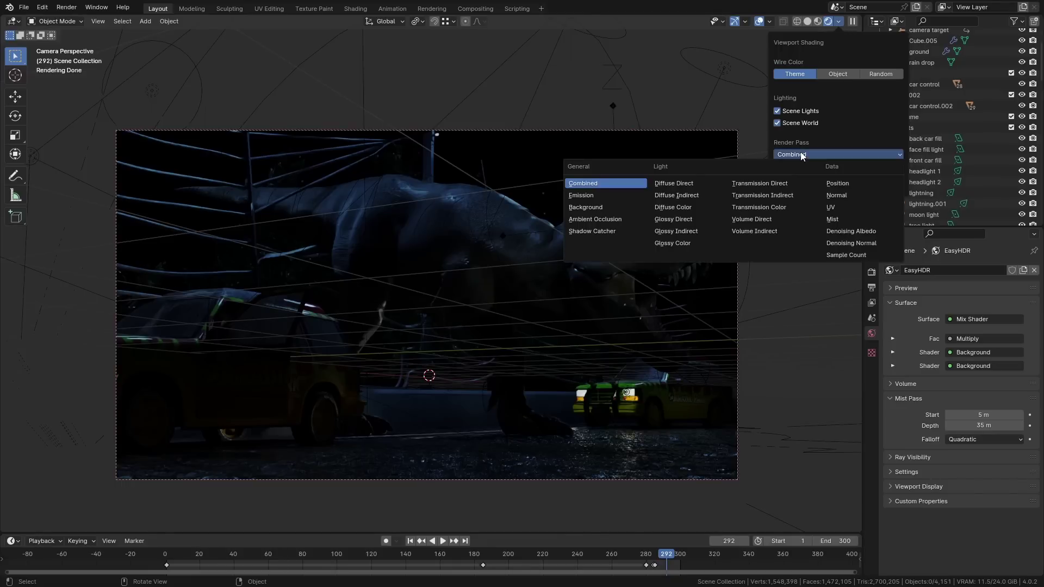
# Step: Preview the Mist pass and set the mist start to 0 m and depth to 55 m
pyautogui.click(832, 219)
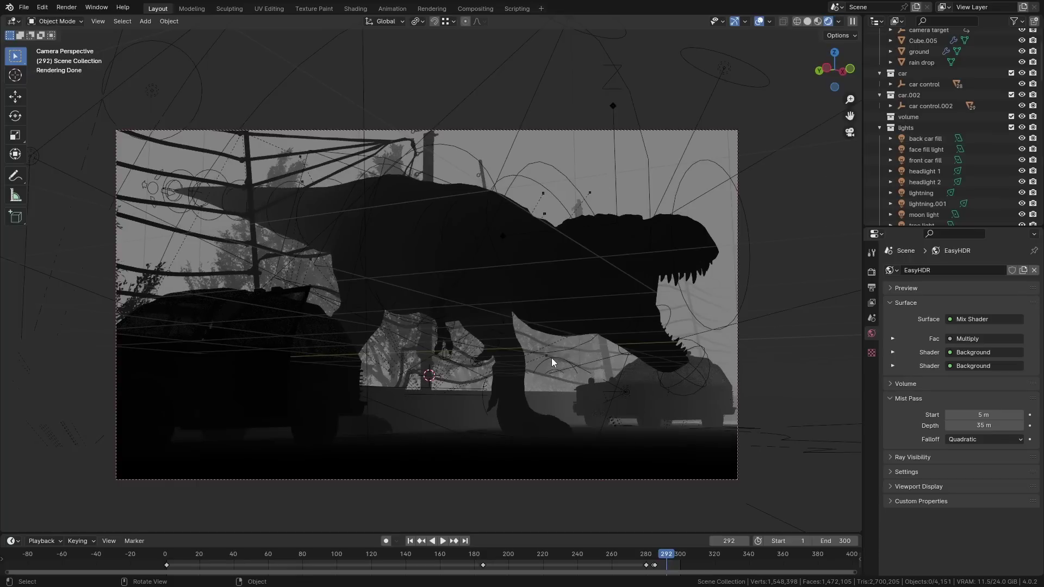
pyautogui.click(978, 415)
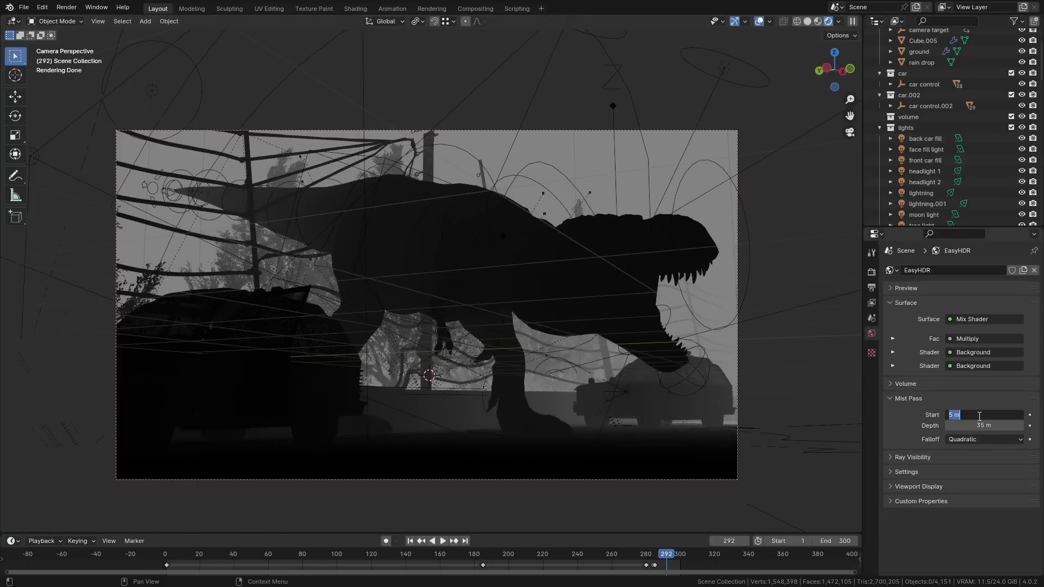
pyautogui.write('0')
pyautogui.press('Return')
pyautogui.click(987, 425)
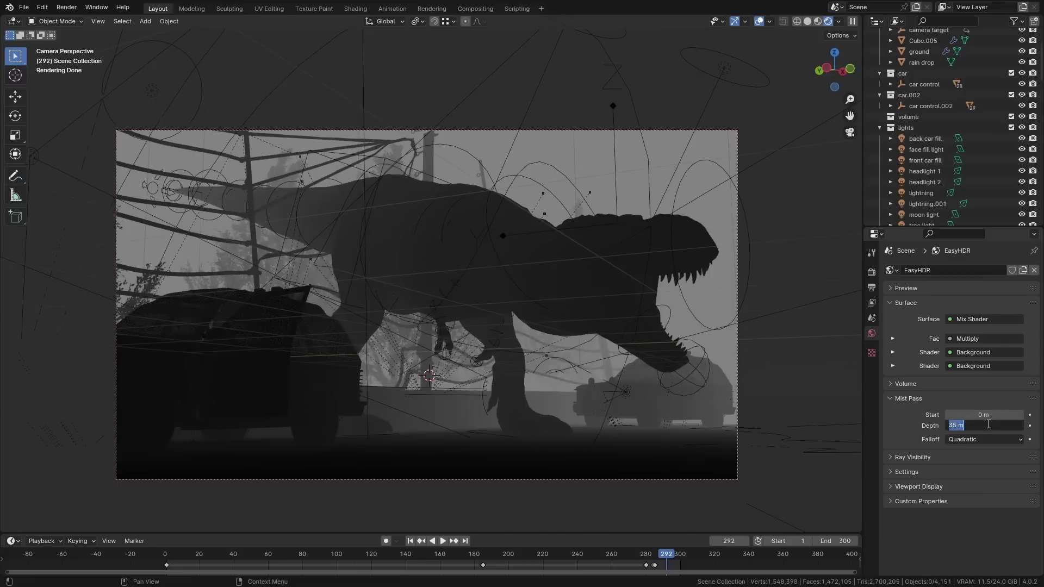
pyautogui.write('50')
pyautogui.press('Return')
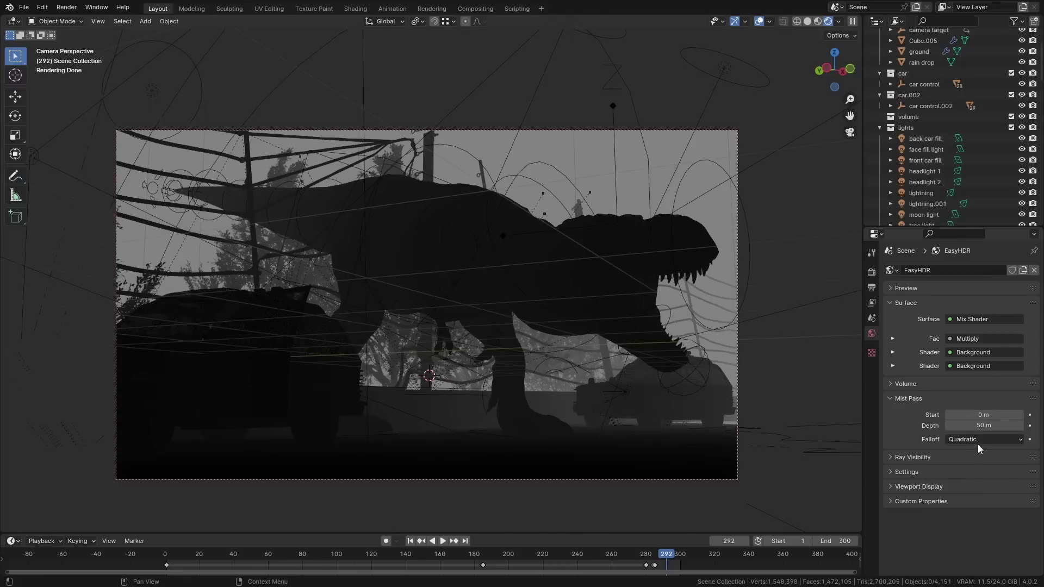
pyautogui.click(978, 426)
pyautogui.write('55')
pyautogui.press('Return')
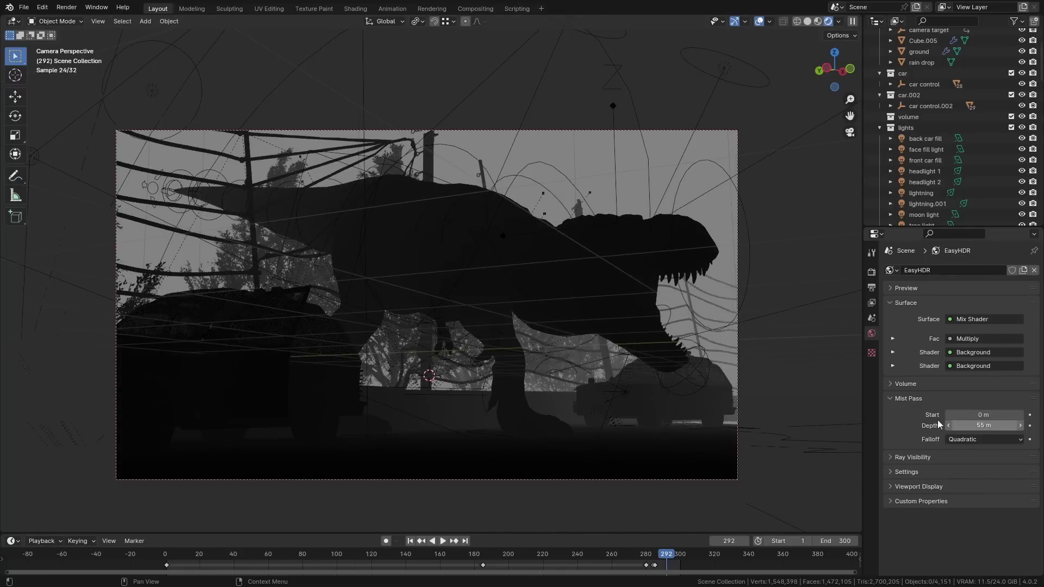
# Step: Return to the camera view and render frame 292 with F12
pyautogui.moveTo(598, 301); pyautogui.dragTo(557, 246, button='middle')
pyautogui.press('KP_0')
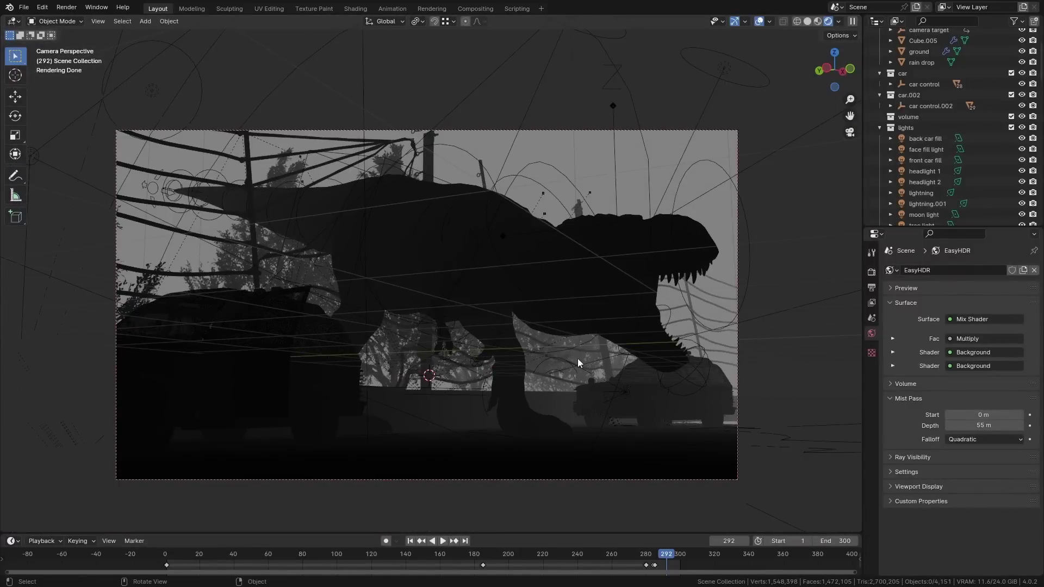
pyautogui.press('F12')
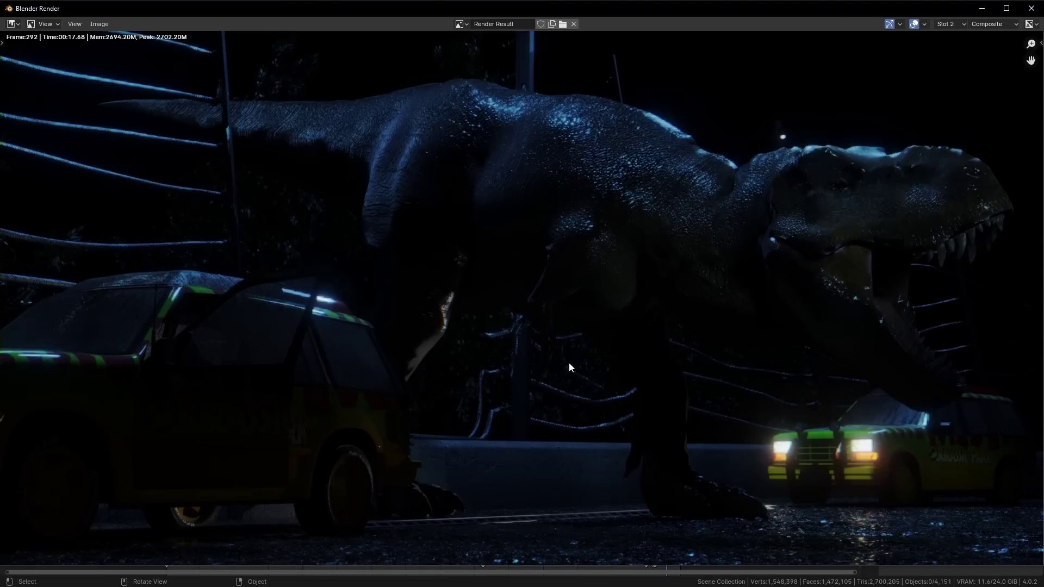
# Step: Close the render window and preview the Mist pass in the Compositing backdrop
pyautogui.click(1031, 8)
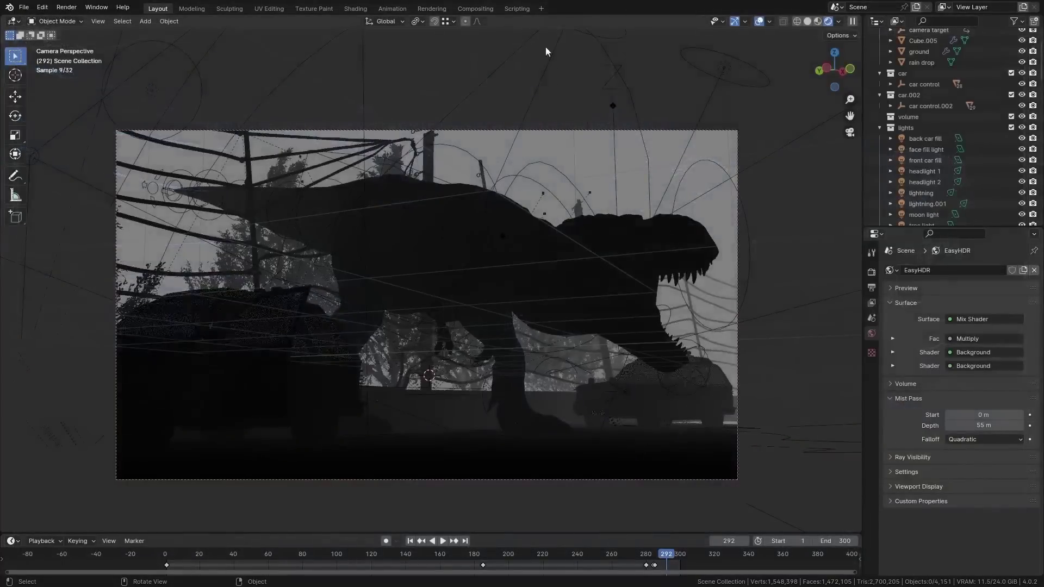
pyautogui.click(470, 8)
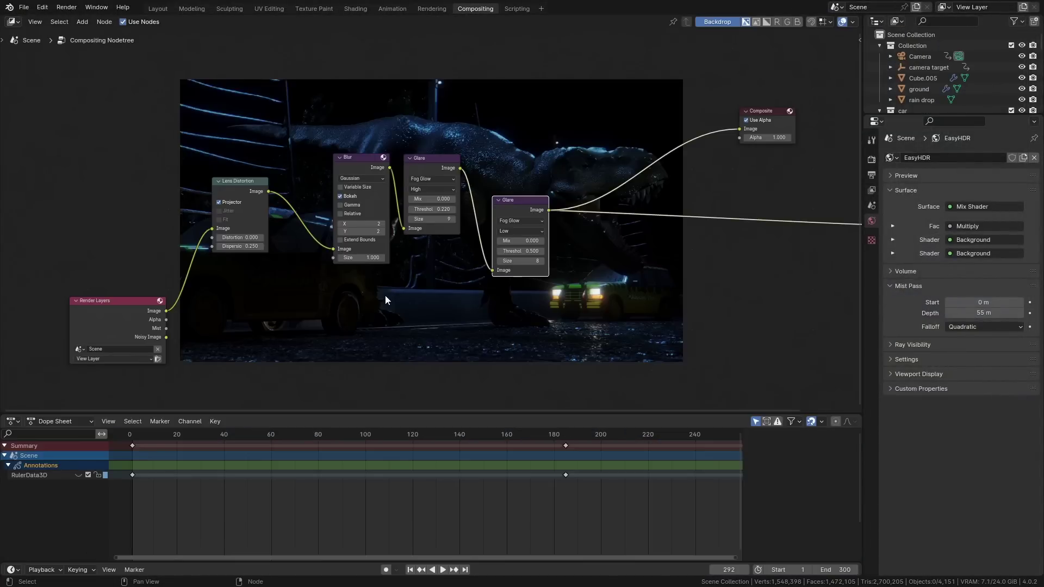
pyautogui.scroll(1, 186, 288)
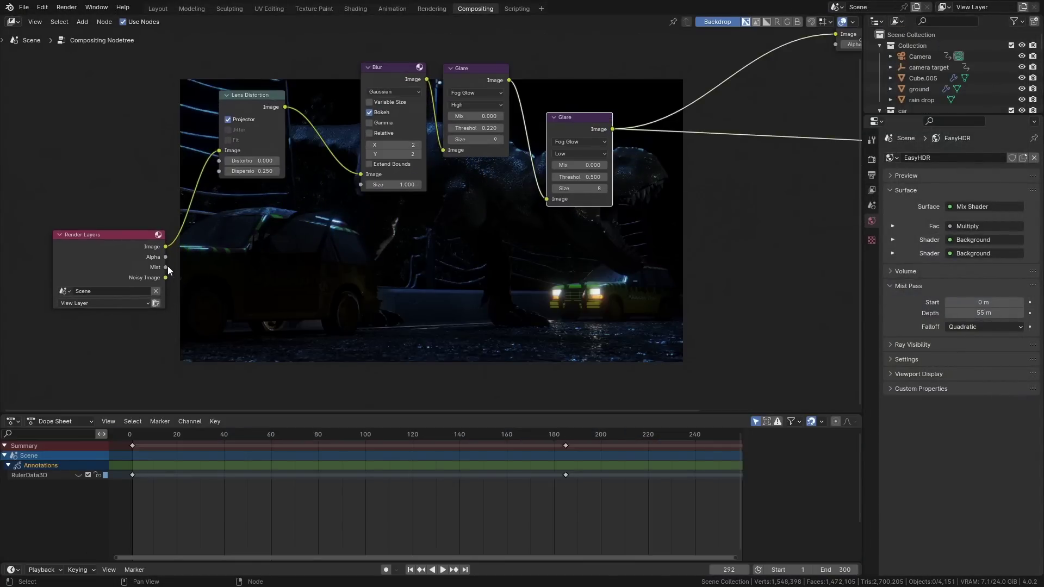
pyautogui.keyDown('ctrl'); pyautogui.keyDown('shift'); pyautogui.click(122, 246); pyautogui.keyUp('shift'); pyautogui.keyUp('ctrl')
pyautogui.keyDown('ctrl'); pyautogui.keyDown('shift'); pyautogui.click(123, 247); pyautogui.keyUp('shift'); pyautogui.keyUp('ctrl')
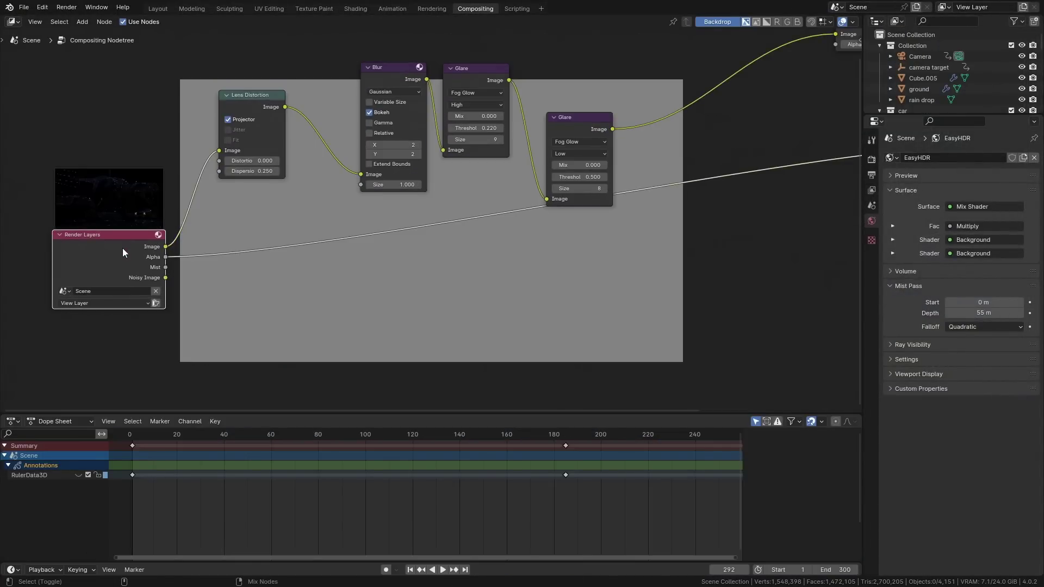
pyautogui.keyDown('ctrl'); pyautogui.keyDown('shift'); pyautogui.click(123, 248); pyautogui.keyUp('shift'); pyautogui.keyUp('ctrl')
pyautogui.moveTo(483, 248); pyautogui.dragTo(457, 266, button='middle')
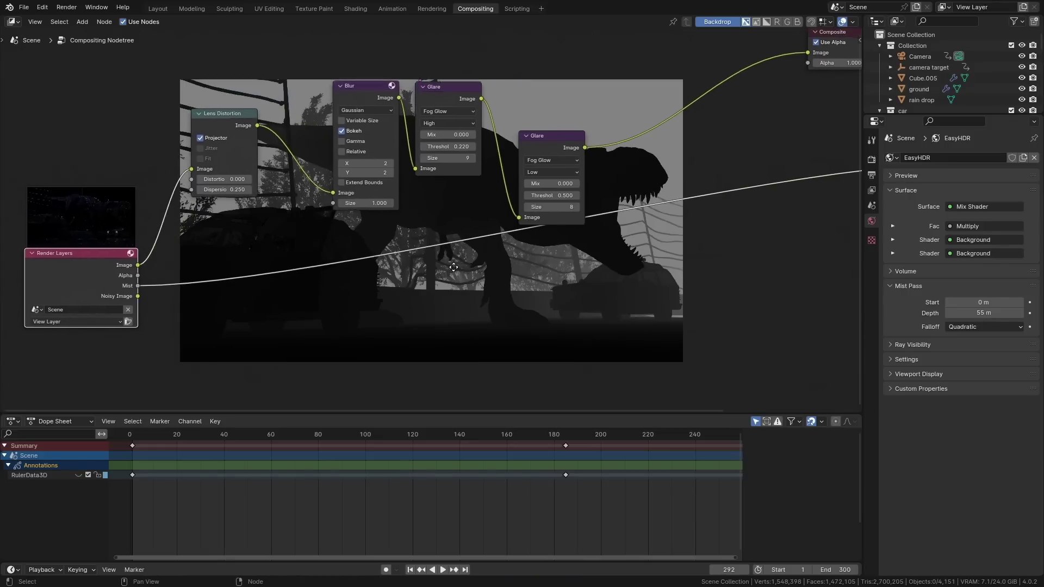
# Step: Add a Mix node fed by the render Image, with a blue second colour and Mist as factor
pyautogui.hotkey('shift', 'a')
pyautogui.write('mix')
pyautogui.press('Return')
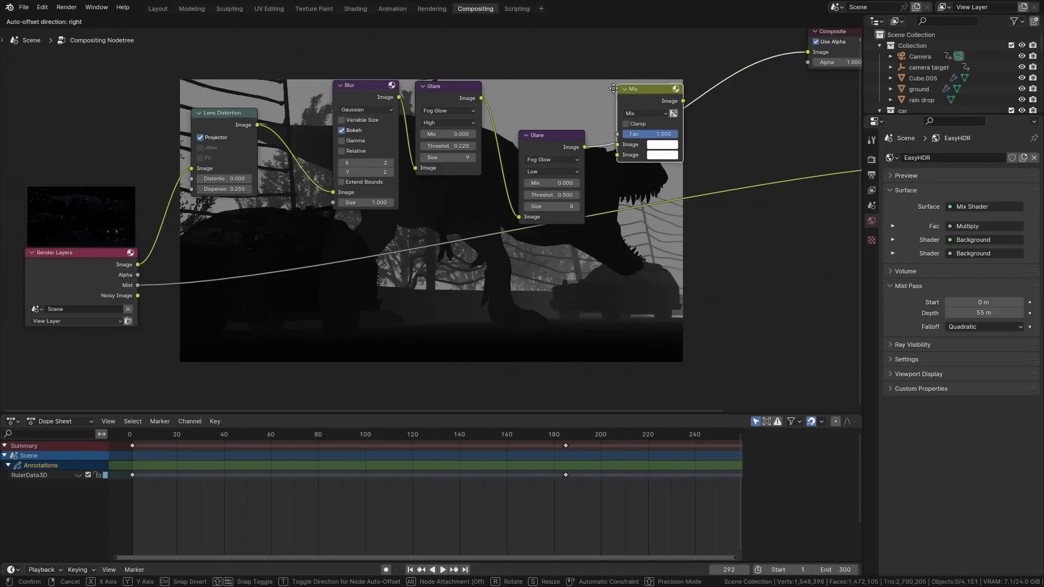
pyautogui.click(613, 259)
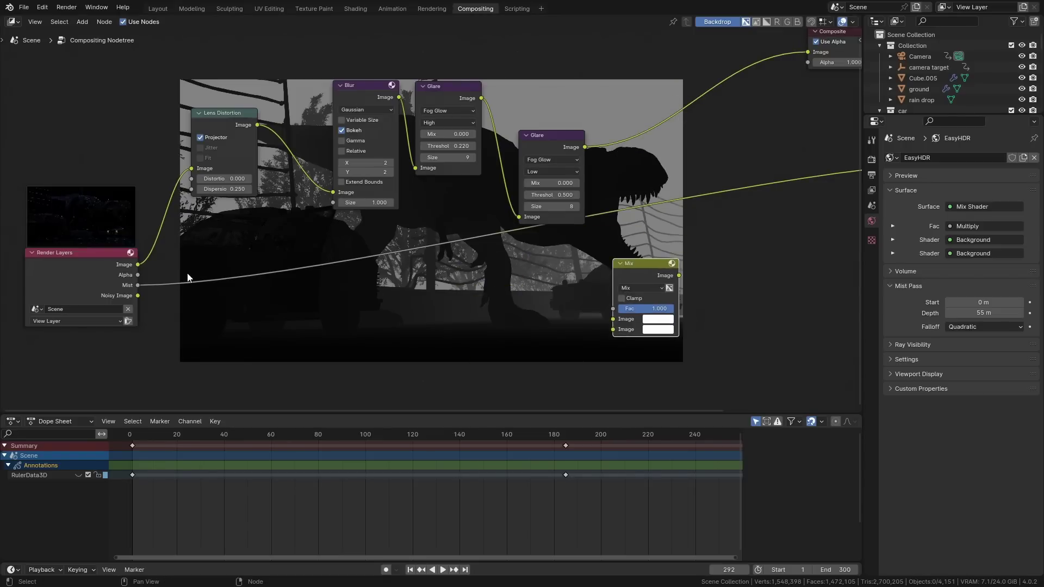
pyautogui.moveTo(138, 265); pyautogui.dragTo(616, 331)
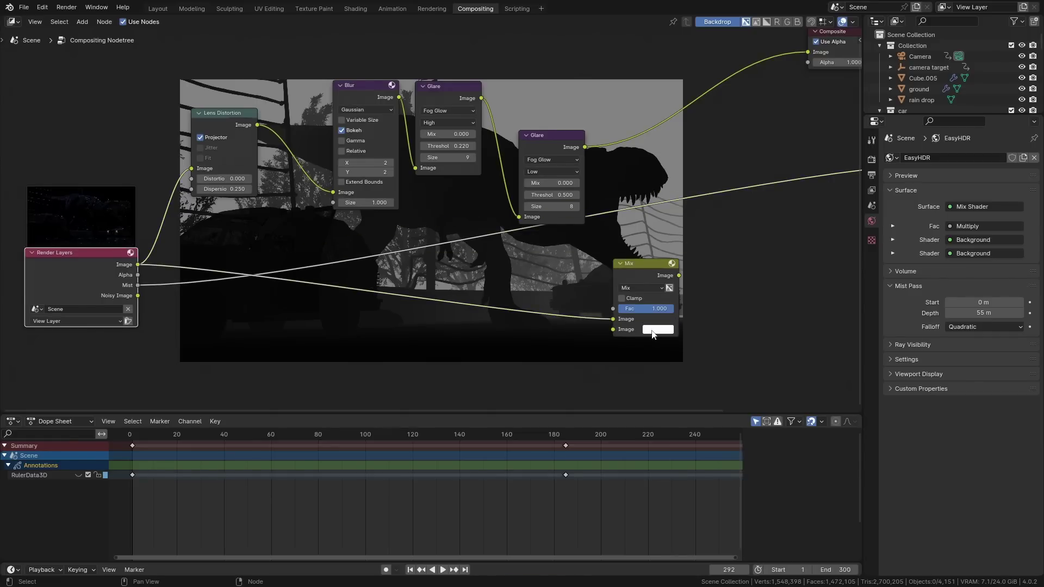
pyautogui.hotkey('ctrl', 'v')
pyautogui.moveTo(138, 285); pyautogui.dragTo(630, 310)
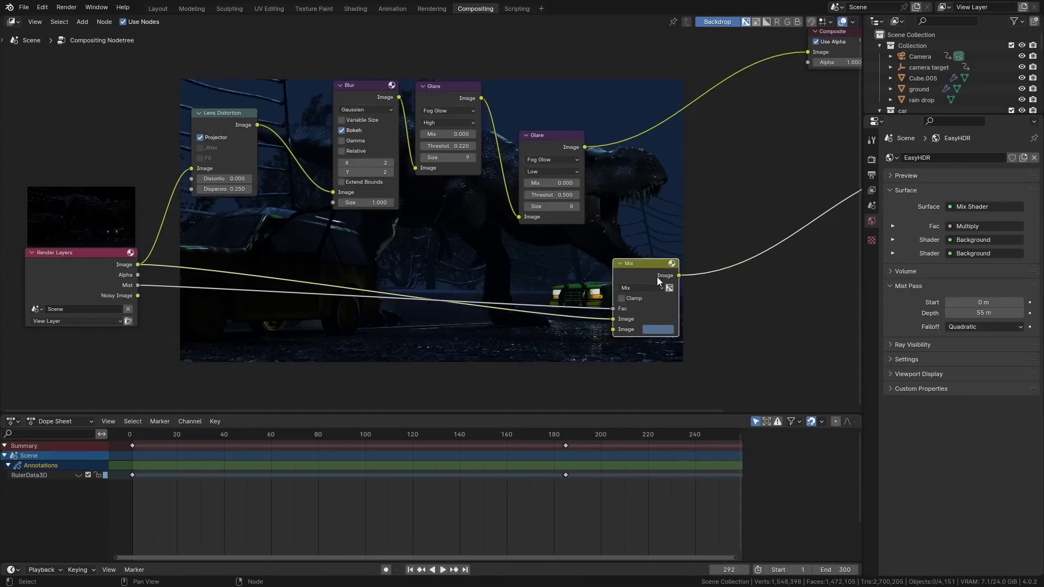
pyautogui.click(657, 276)
pyautogui.moveTo(657, 276); pyautogui.dragTo(661, 197, button='middle')
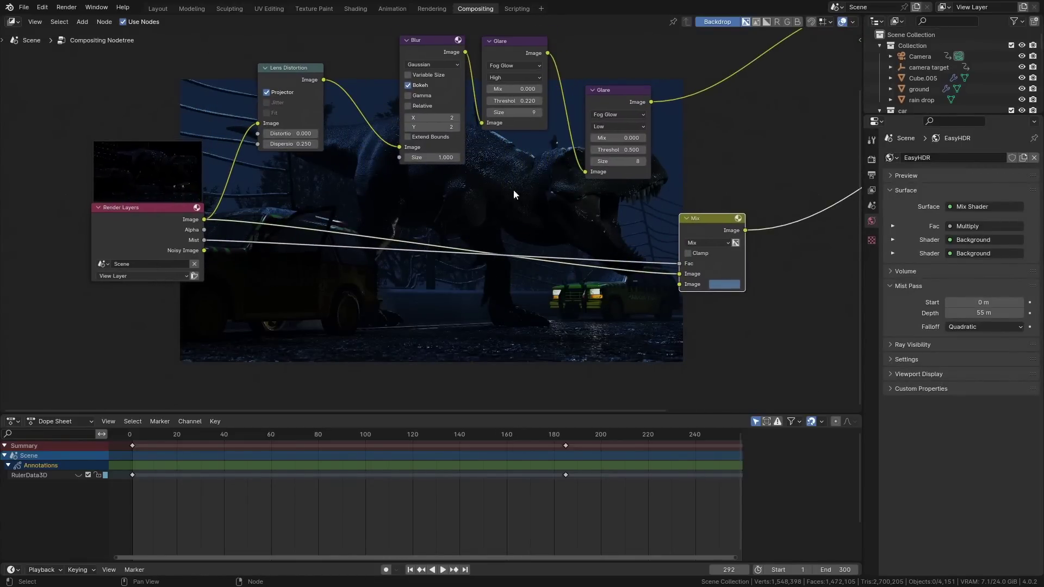
# Step: Insert a Color Ramp node on the link between the Mist pass and the Mix factor
pyautogui.hotkey('shift', 'a')
pyautogui.write('co ramp')
pyautogui.press('Return')
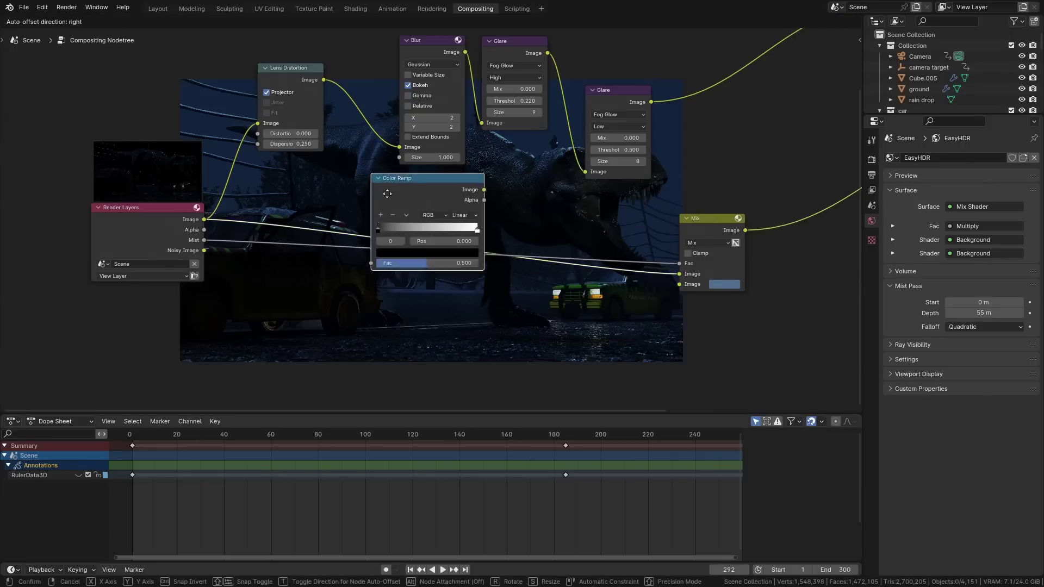
pyautogui.click(300, 240)
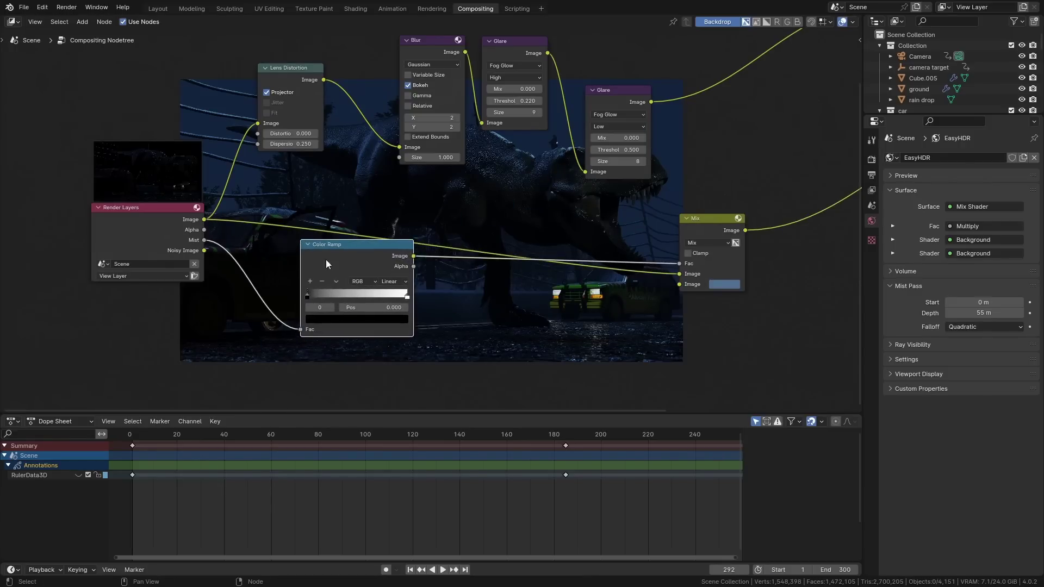
# Step: Darken a ramp stop's colour and slide the white stop to about 0.777
pyautogui.moveTo(406, 294); pyautogui.dragTo(346, 302)
pyautogui.click(353, 320)
pyautogui.moveTo(400, 227); pyautogui.dragTo(400, 172)
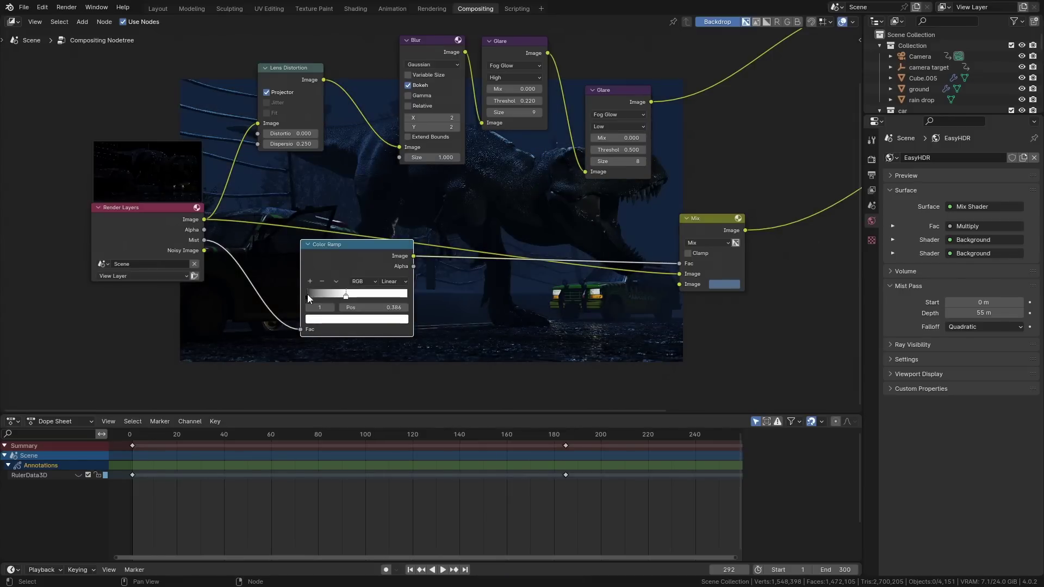
pyautogui.click(307, 295)
pyautogui.moveTo(349, 296); pyautogui.dragTo(385, 297)
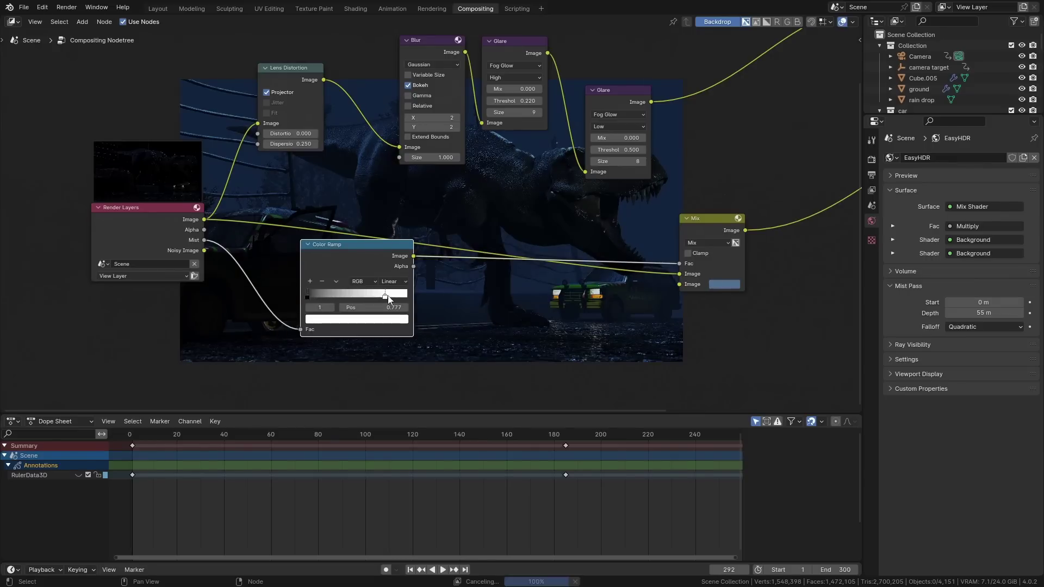
pyautogui.moveTo(480, 281); pyautogui.dragTo(478, 472, button='middle')
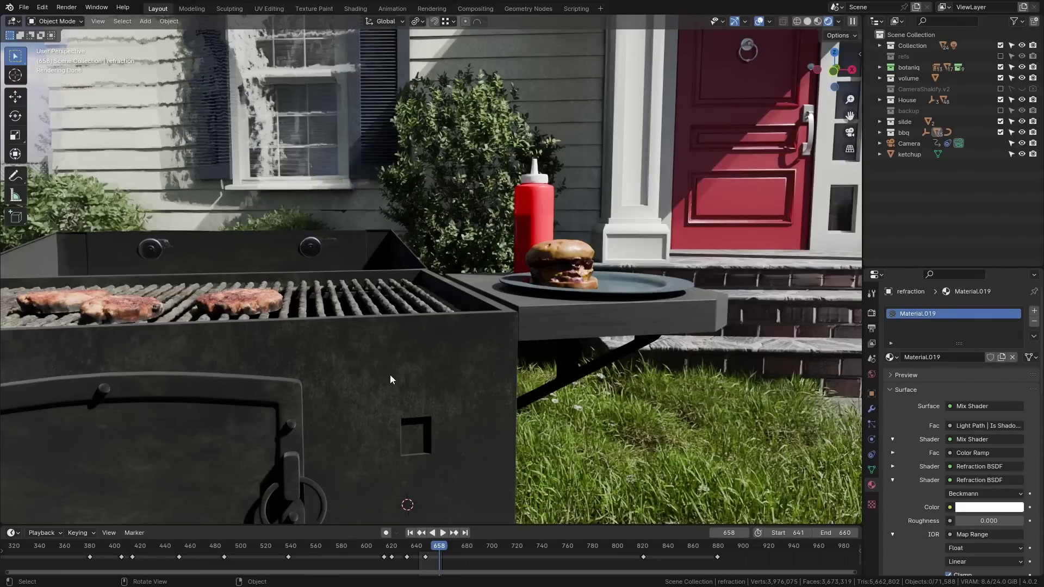
# Step: Select the grill body Cube.013 and enter Edit Mode to work on the hole face
pyautogui.click(401, 380)
pyautogui.press('Tab')
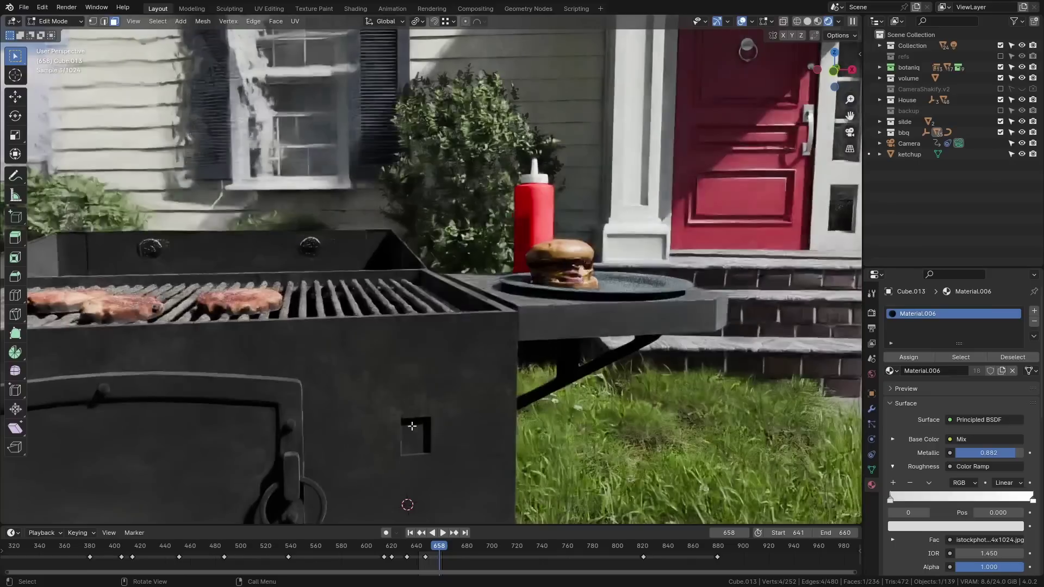
pyautogui.press('z')
pyautogui.click(515, 442)
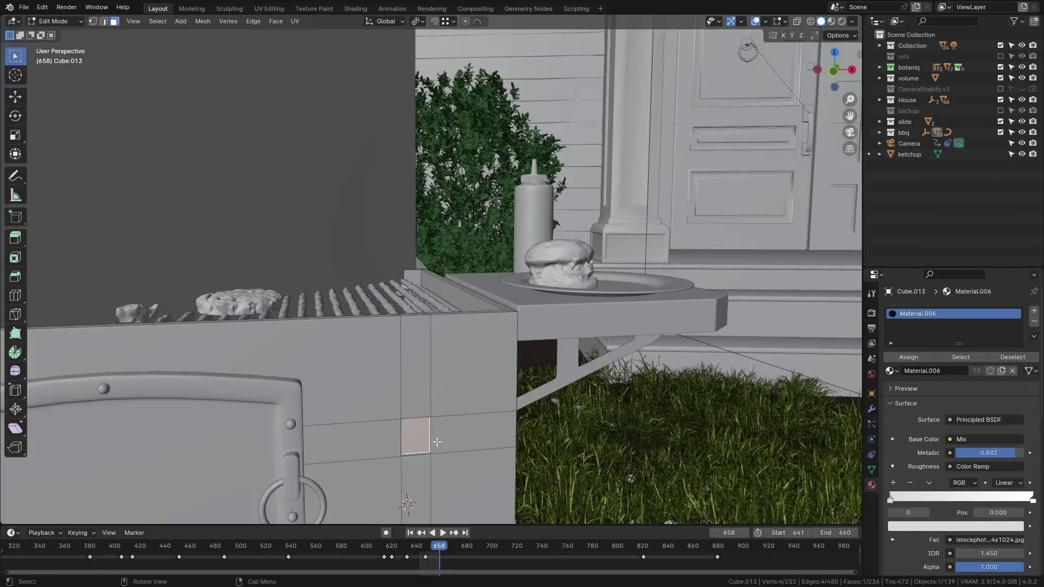
pyautogui.press('z')
pyautogui.click(445, 387)
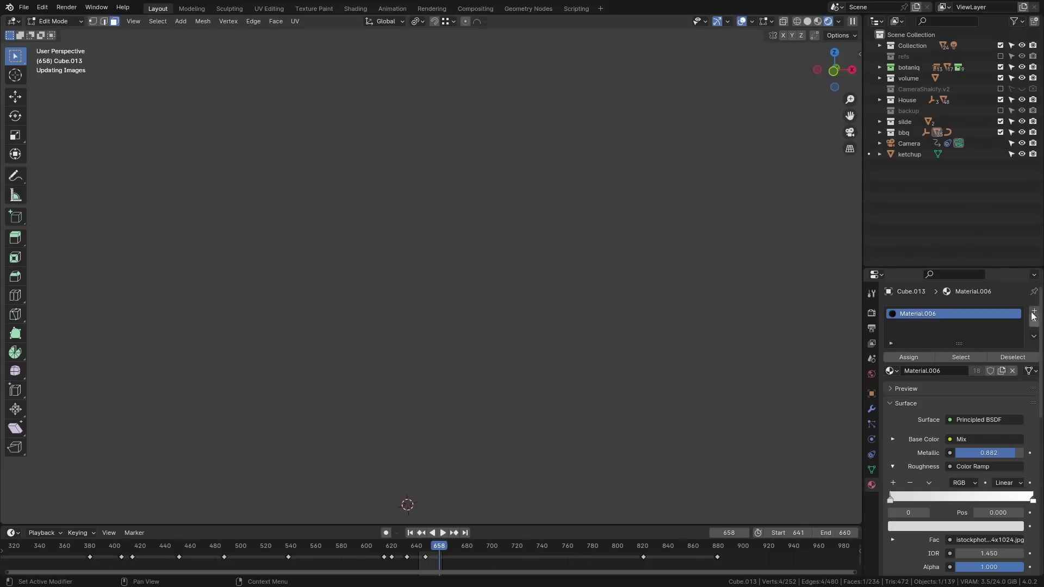
# Step: Add a new material slot with black base colour and set its roughness to 0
pyautogui.click(1034, 311)
pyautogui.click(976, 387)
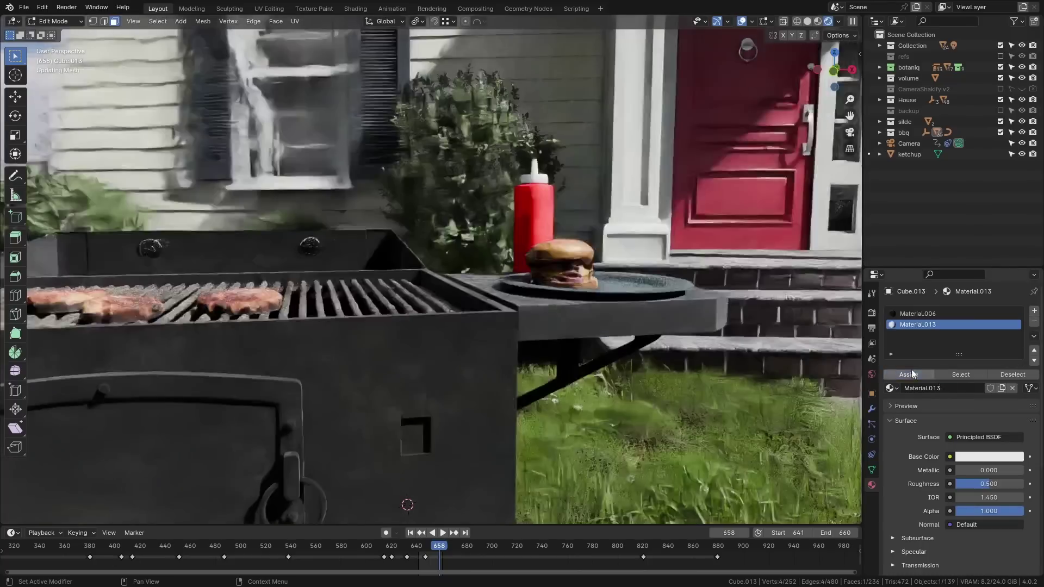
pyautogui.click(983, 458)
pyautogui.click(1014, 379)
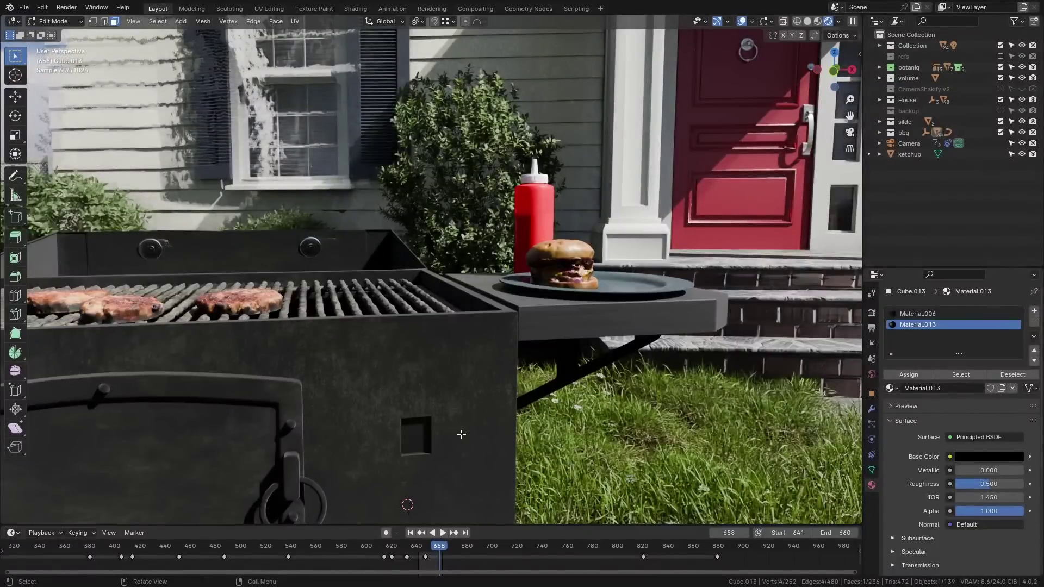
pyautogui.press('Tab')
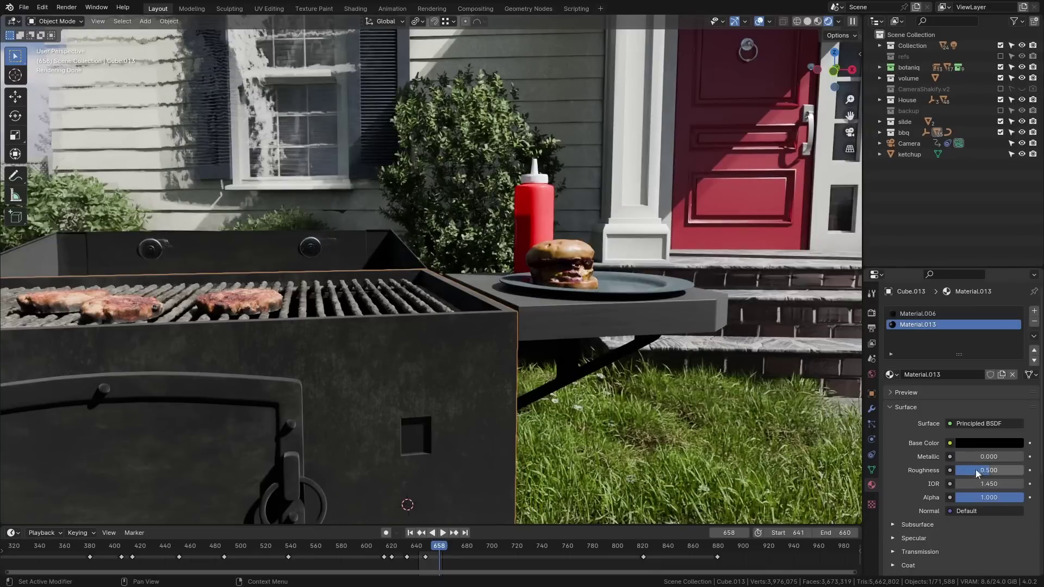
pyautogui.moveTo(978, 470); pyautogui.dragTo(955, 470)
pyautogui.moveTo(477, 458)
pyautogui.mouseDown(button='middle')
pyautogui.moveTo(500, 425)
pyautogui.moveTo(476, 455)
pyautogui.mouseUp(button='middle')
# Step: Set the material's specular IOR Level to 0
pyautogui.scroll(-4, 937, 428)
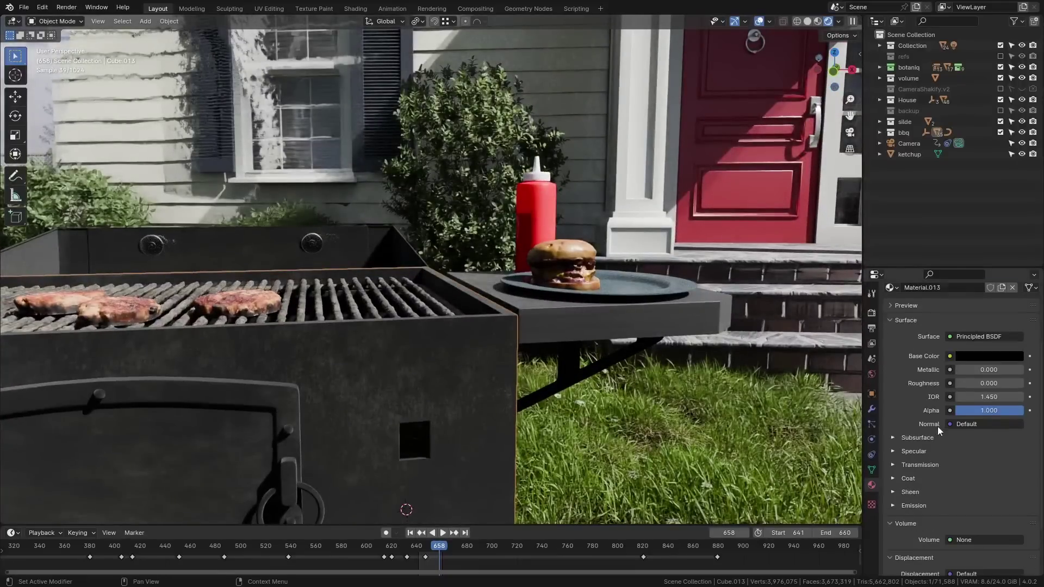
pyautogui.click(912, 453)
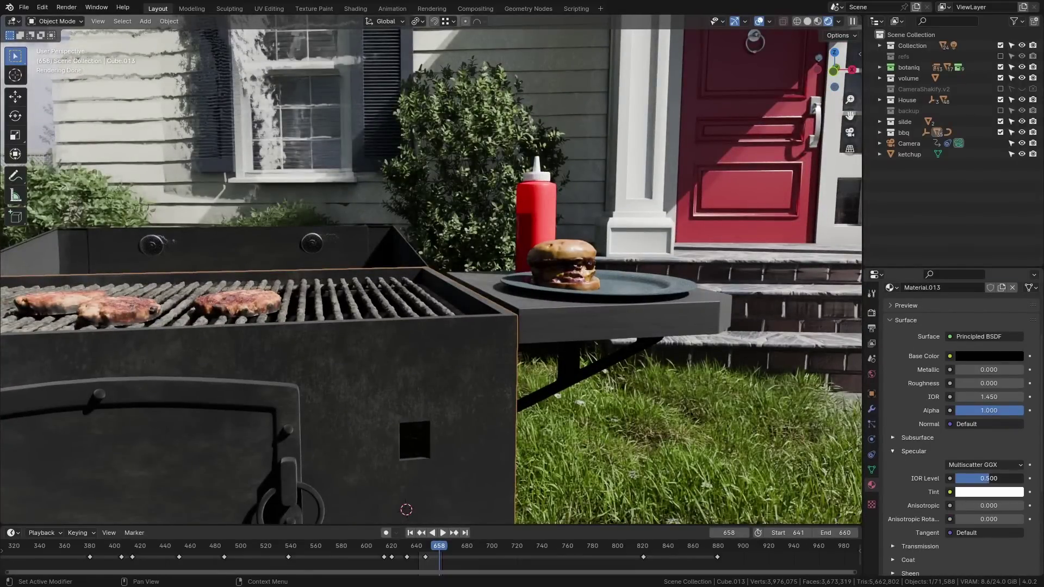
pyautogui.press('BackSpace')
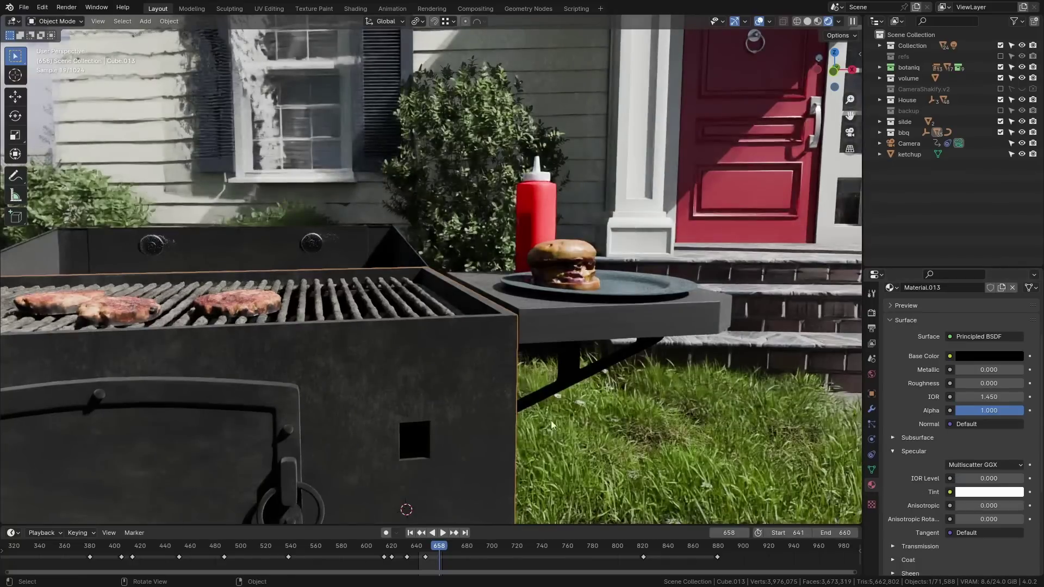
# Step: Add a point light and nudge it vertically and horizontally in front of the grill
pyautogui.hotkey('shift', 'a')
pyautogui.moveTo(586, 394)
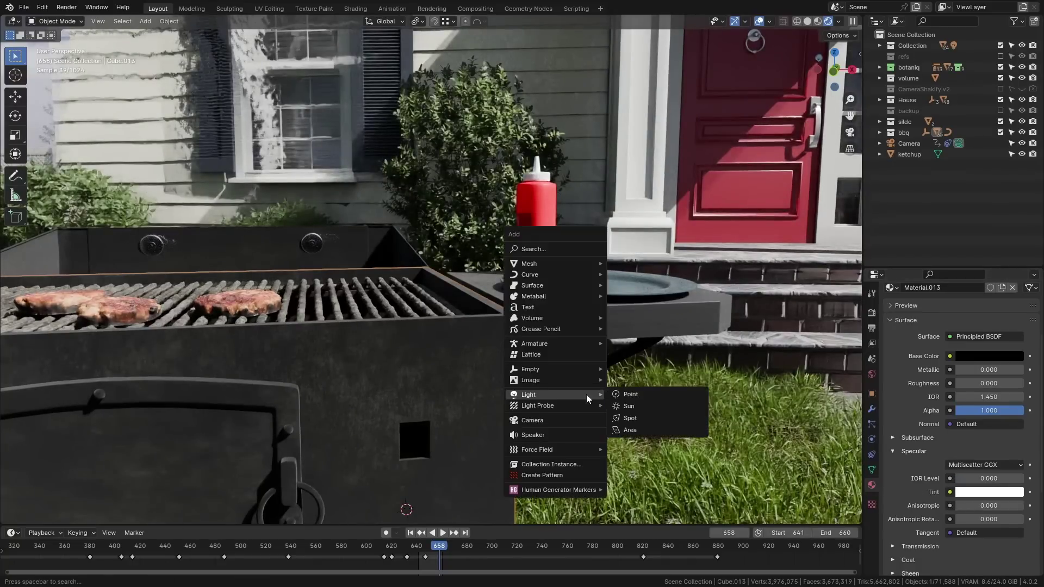
pyautogui.click(648, 394)
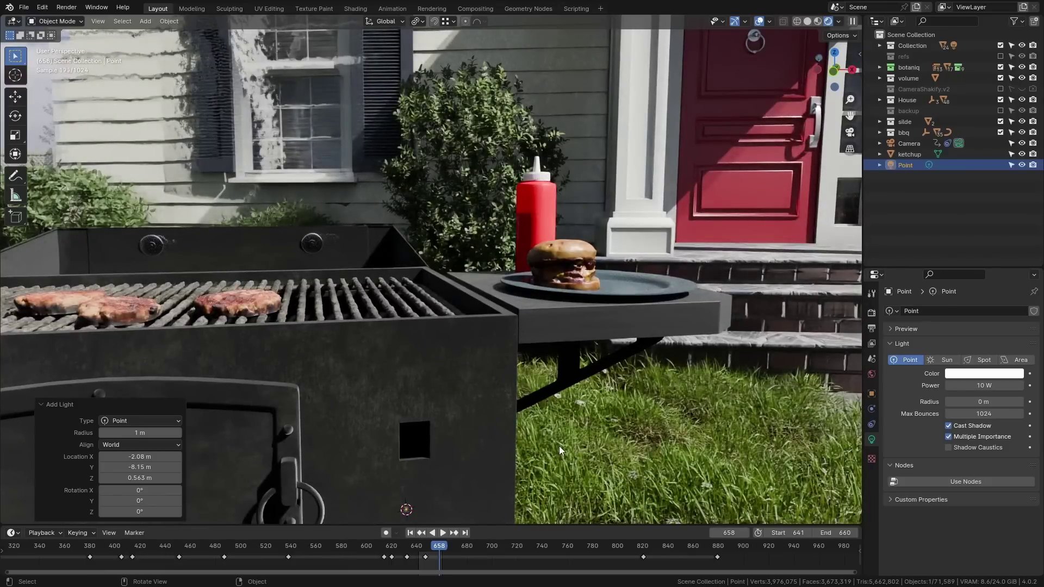
pyautogui.press('g')
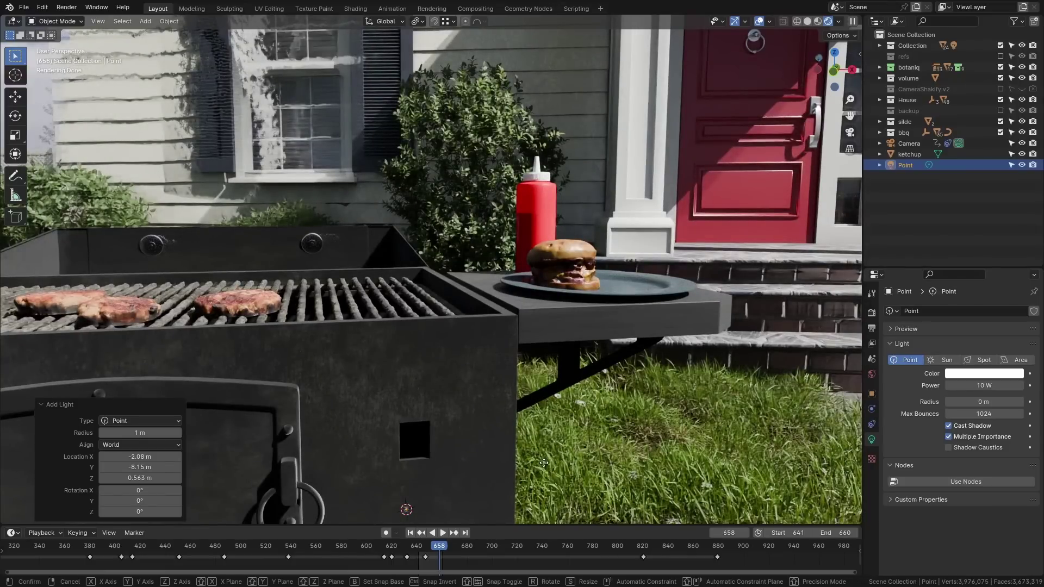
pyautogui.press('z')
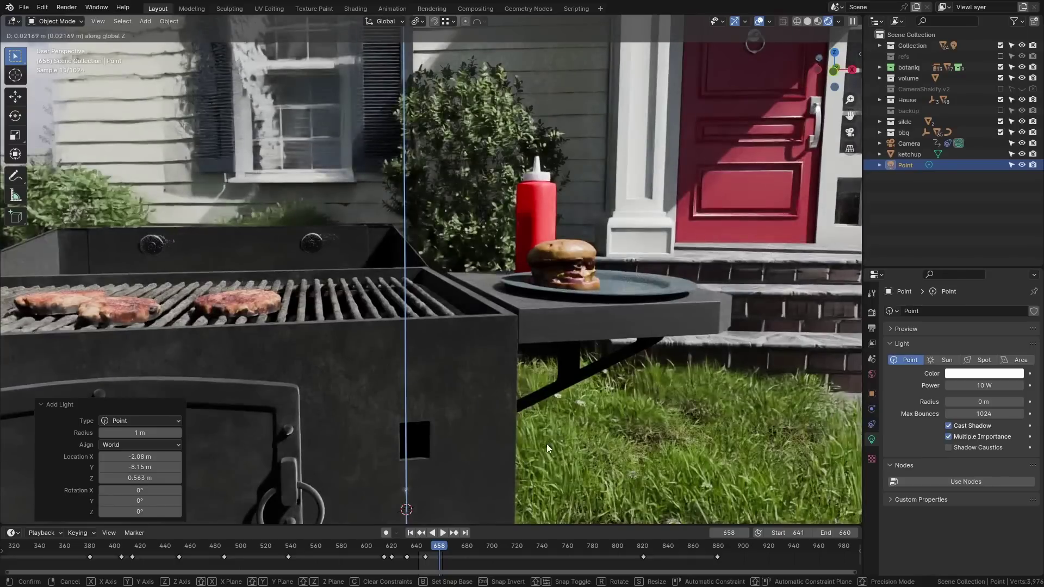
pyautogui.click(547, 444)
pyautogui.press('g')
pyautogui.hotkey('shift', 'z')
pyautogui.click(553, 458)
pyautogui.press('g')
pyautogui.press('z')
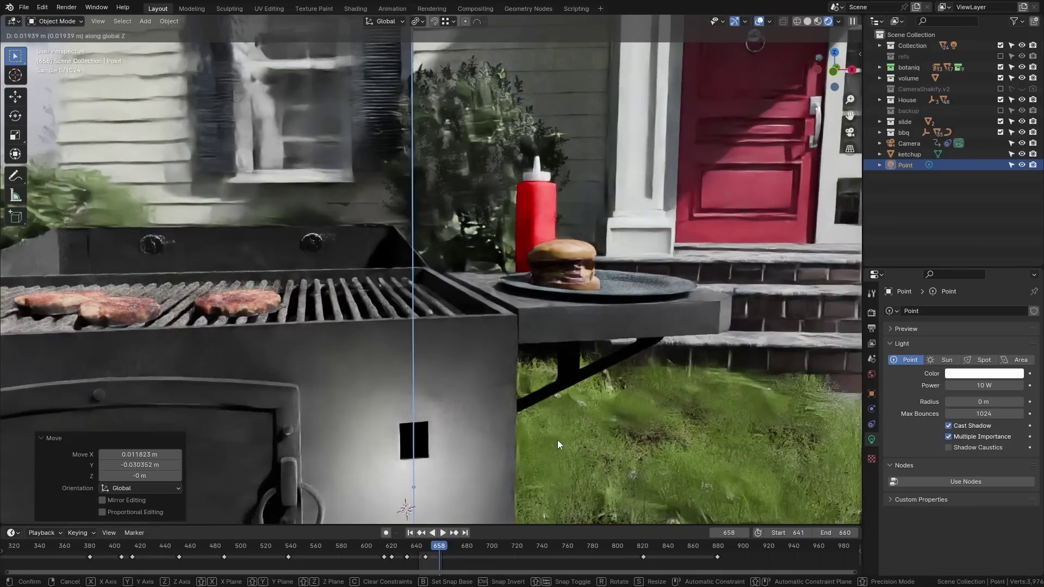
pyautogui.click(557, 439)
# Step: Set the point light's power to 1000 W, then delete the light
pyautogui.click(986, 385)
pyautogui.write('100')
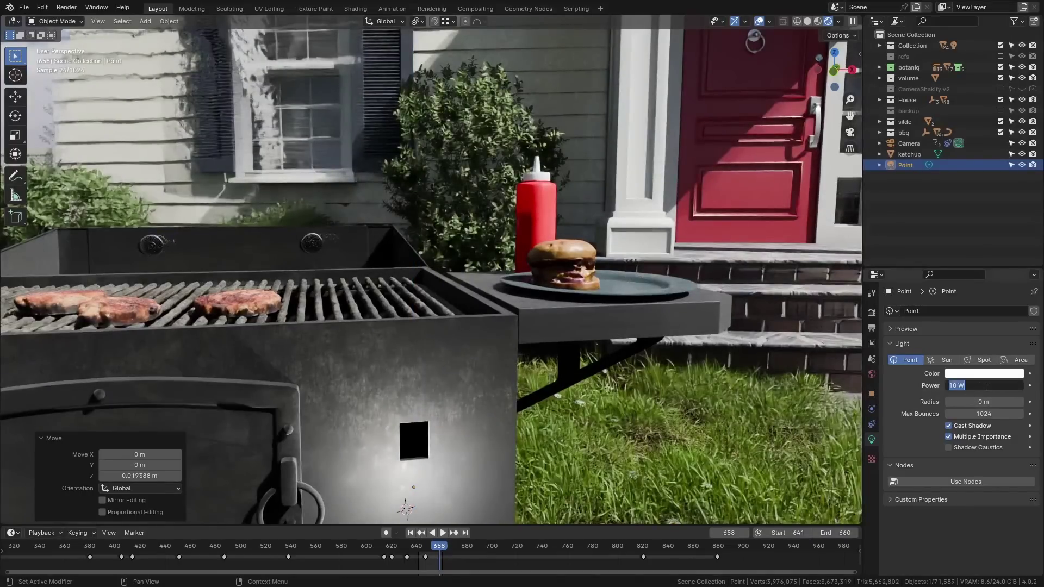
pyautogui.write('0')
pyautogui.press('Return')
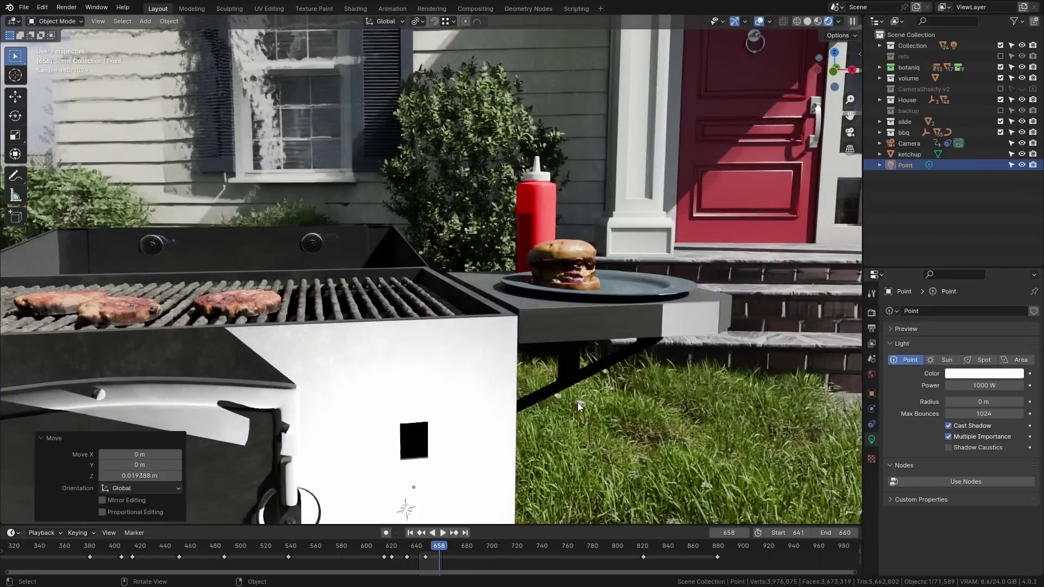
pyautogui.press('Delete')
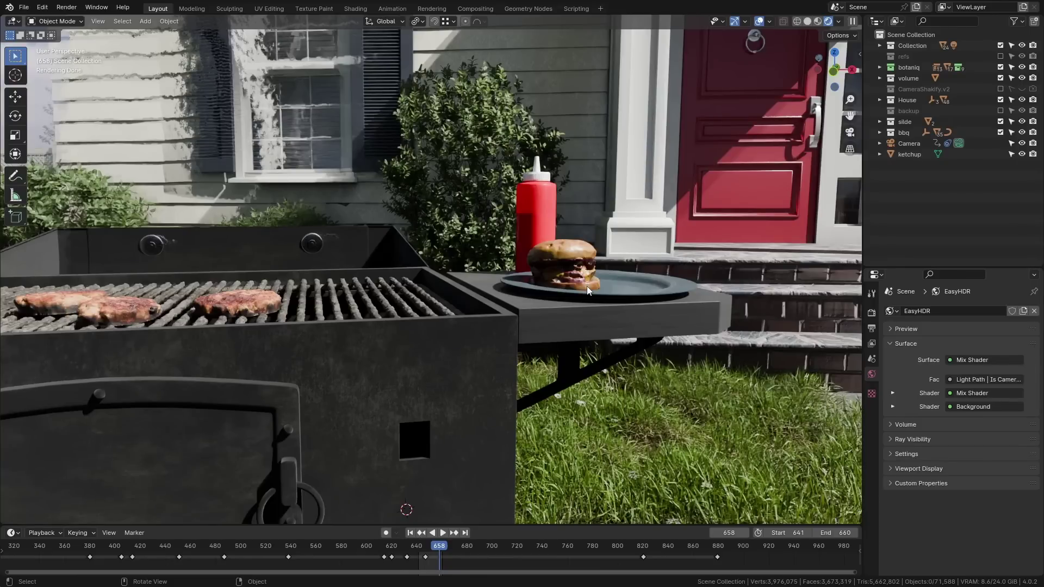
# Step: Select the burger and lower its material's Specular IOR Level to 0.110
pyautogui.click(650, 295)
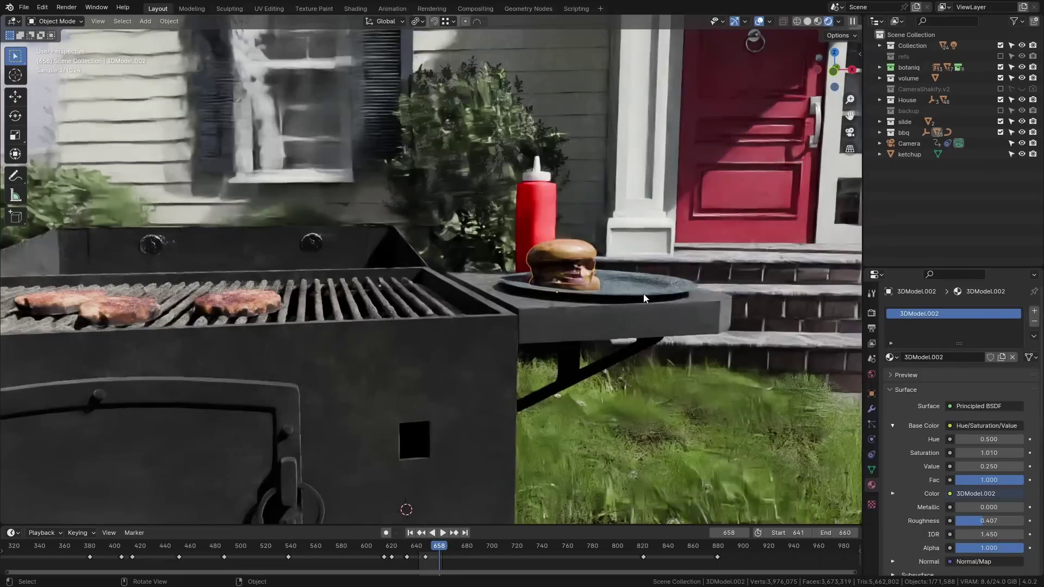
pyautogui.scroll(-8, 927, 379)
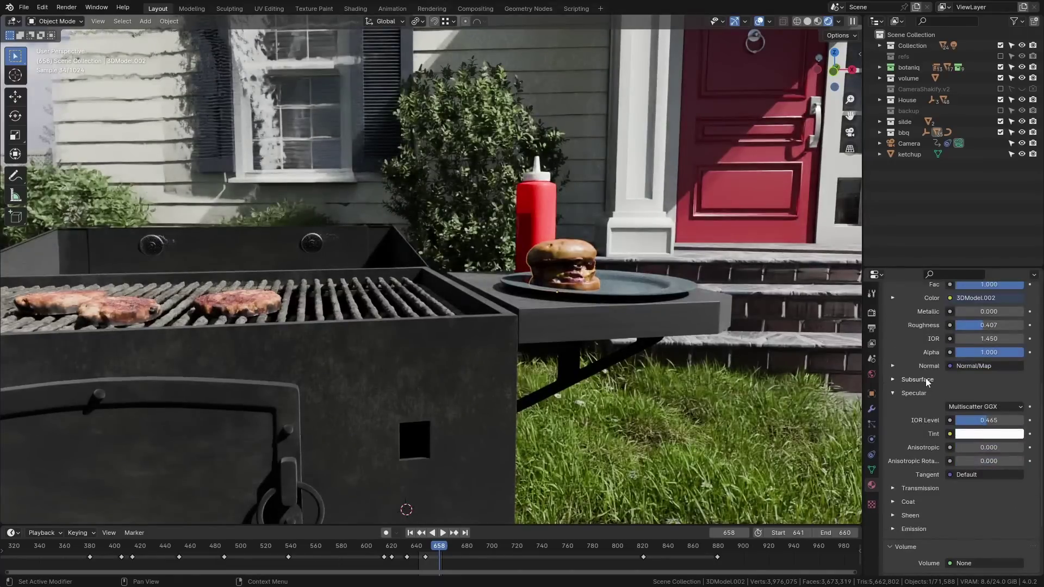
pyautogui.scroll(-1, 926, 380)
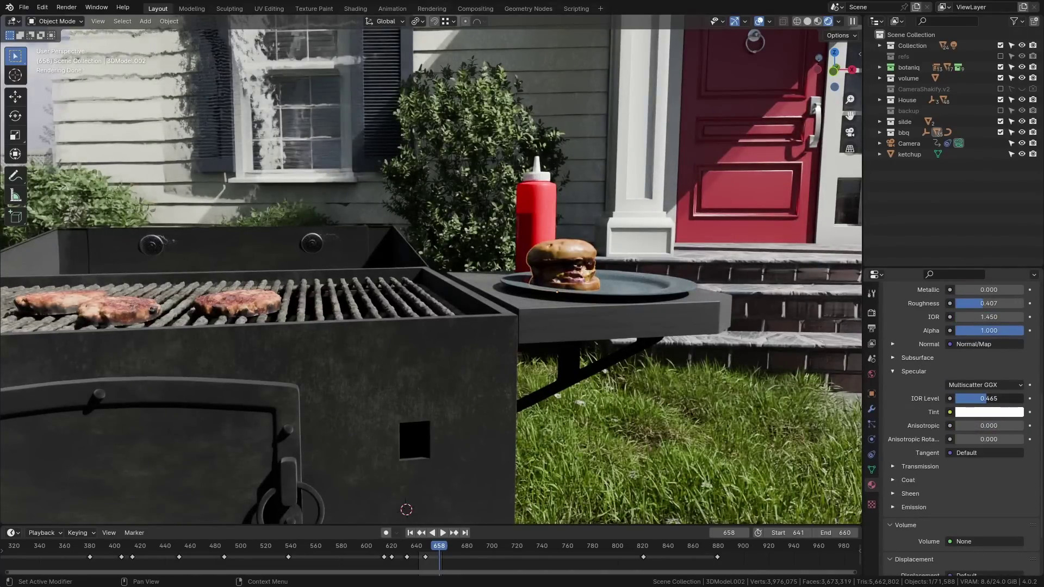
pyautogui.moveTo(982, 399); pyautogui.dragTo(977, 398)
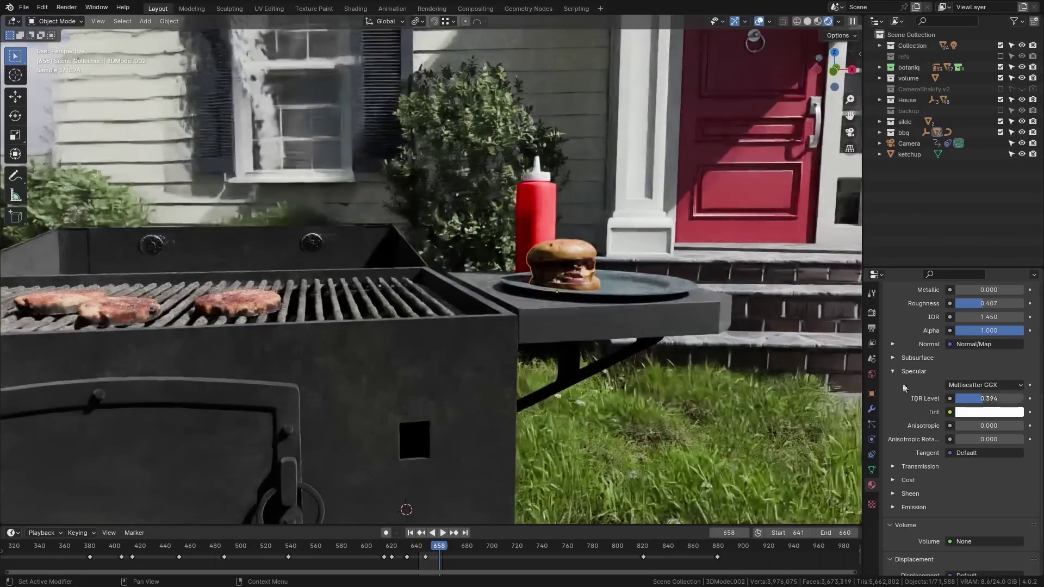
pyautogui.moveTo(998, 398); pyautogui.dragTo(968, 399)
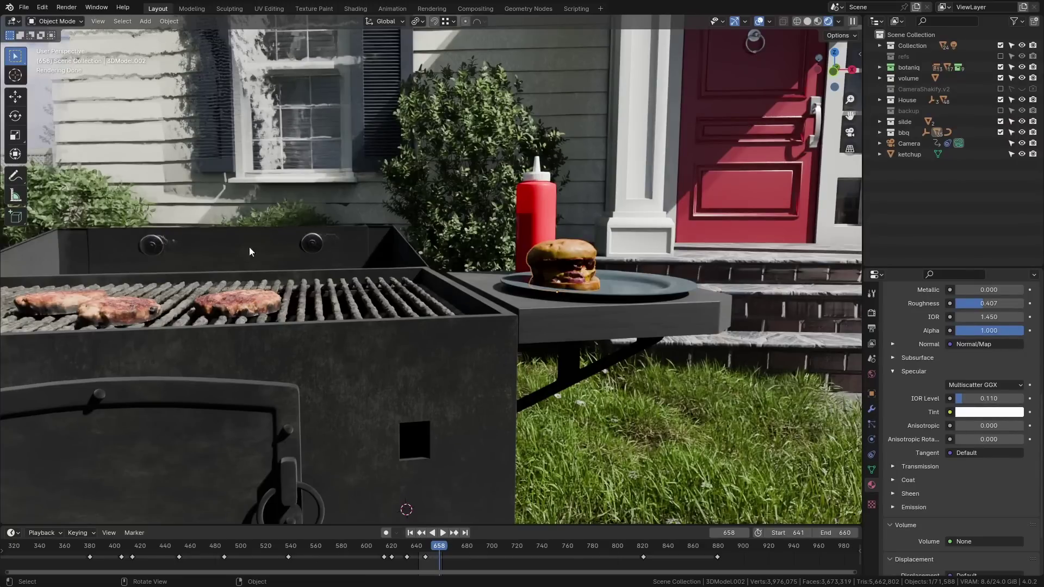
pyautogui.scroll(-1, 294, 140)
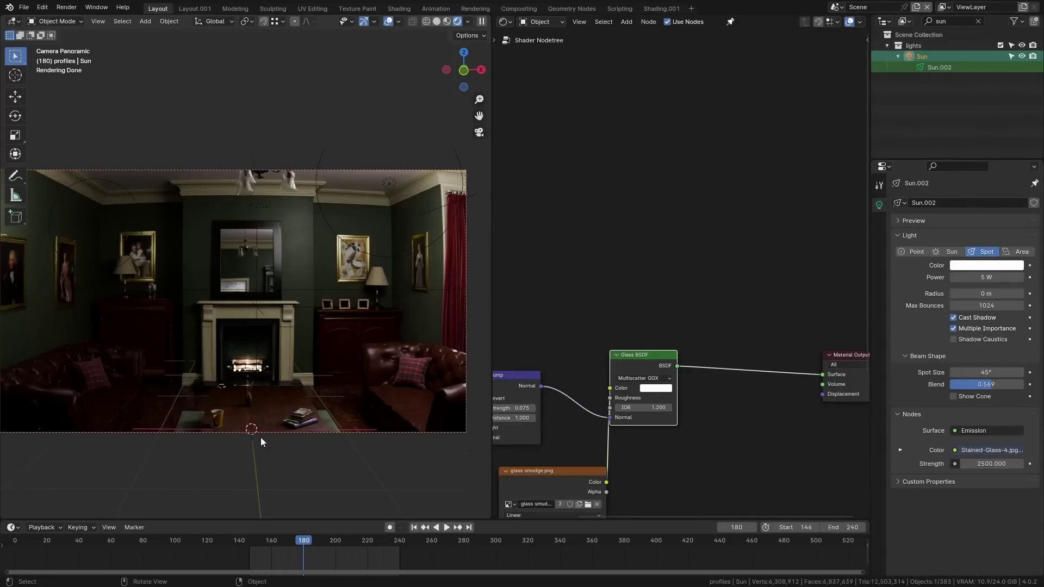
pyautogui.click(15, 176)
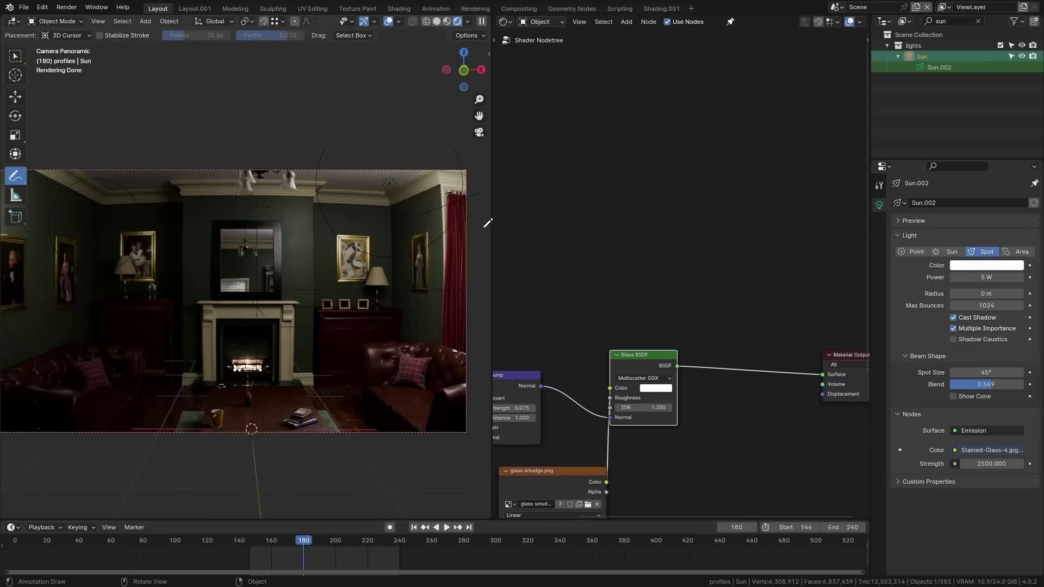
pyautogui.moveTo(473, 232); pyautogui.dragTo(232, 357)
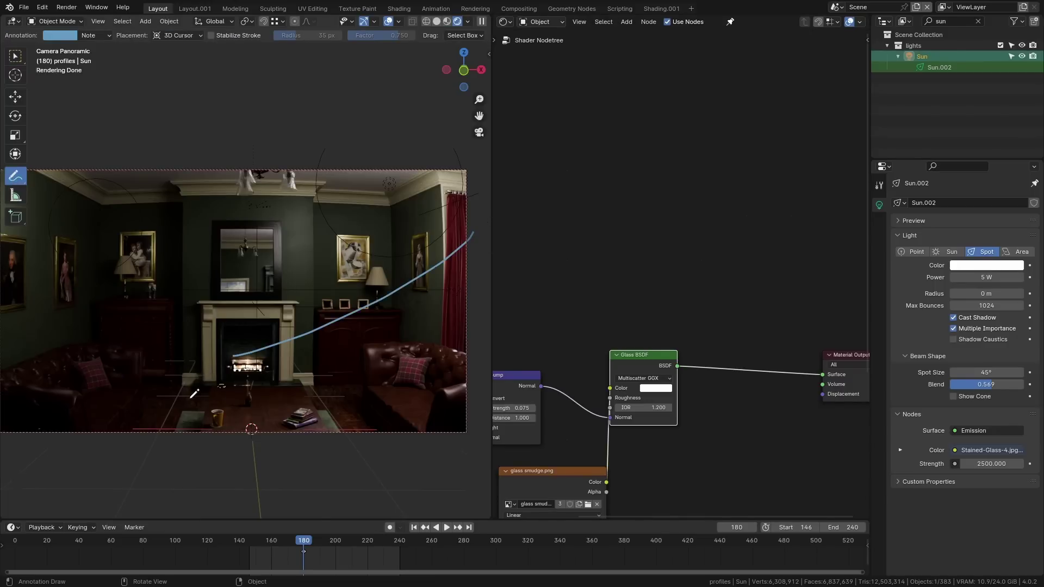
pyautogui.hotkey('ctrl', 'z')
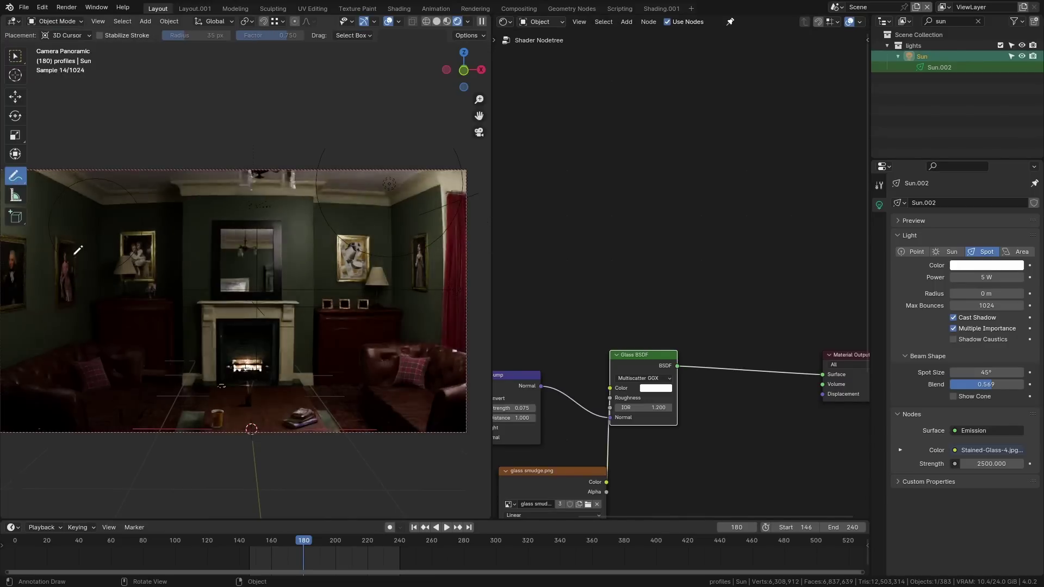
pyautogui.press('w')
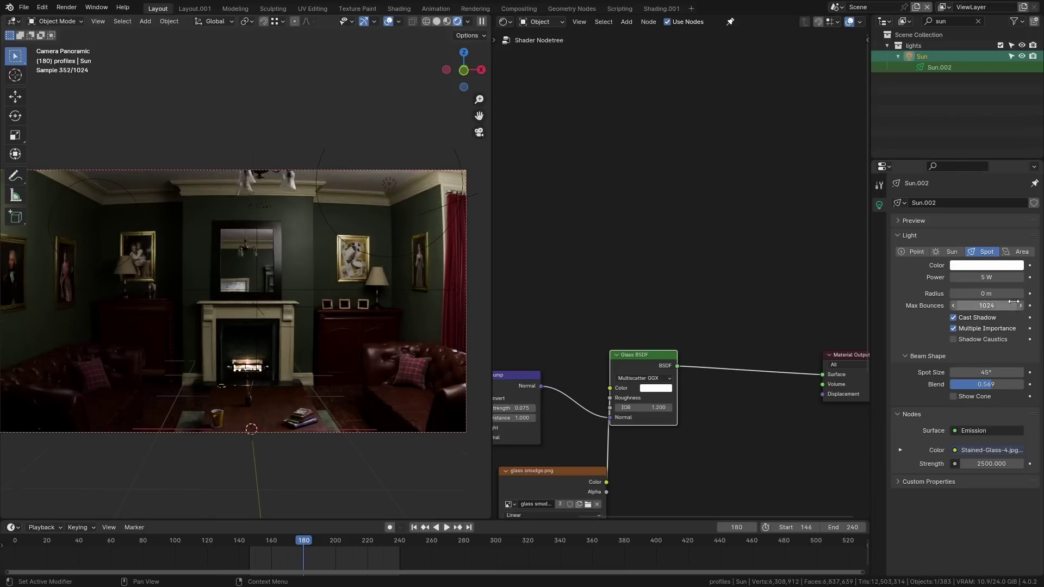
pyautogui.click(984, 276)
pyautogui.write('5000')
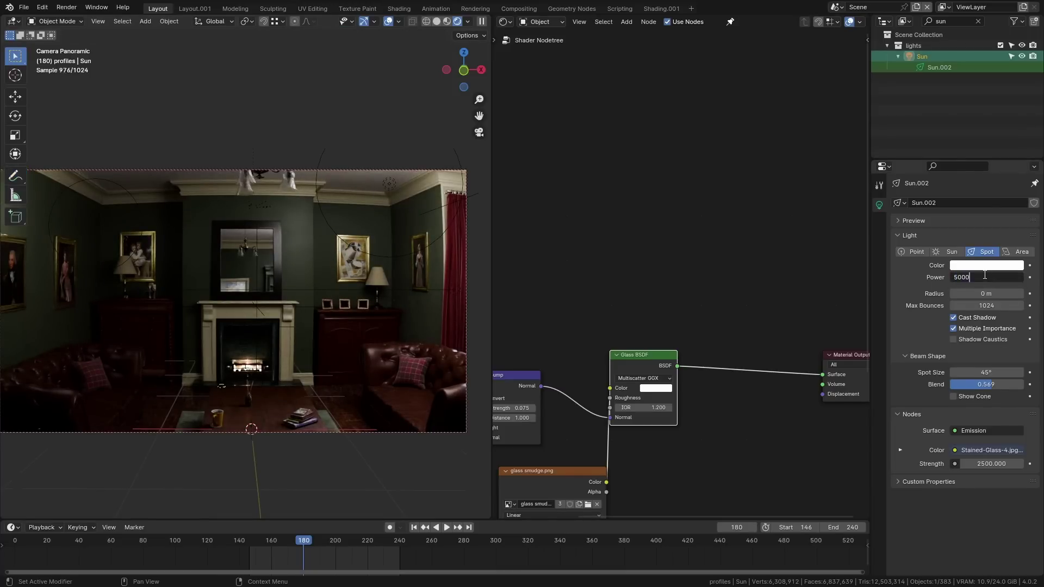
pyautogui.press('Return')
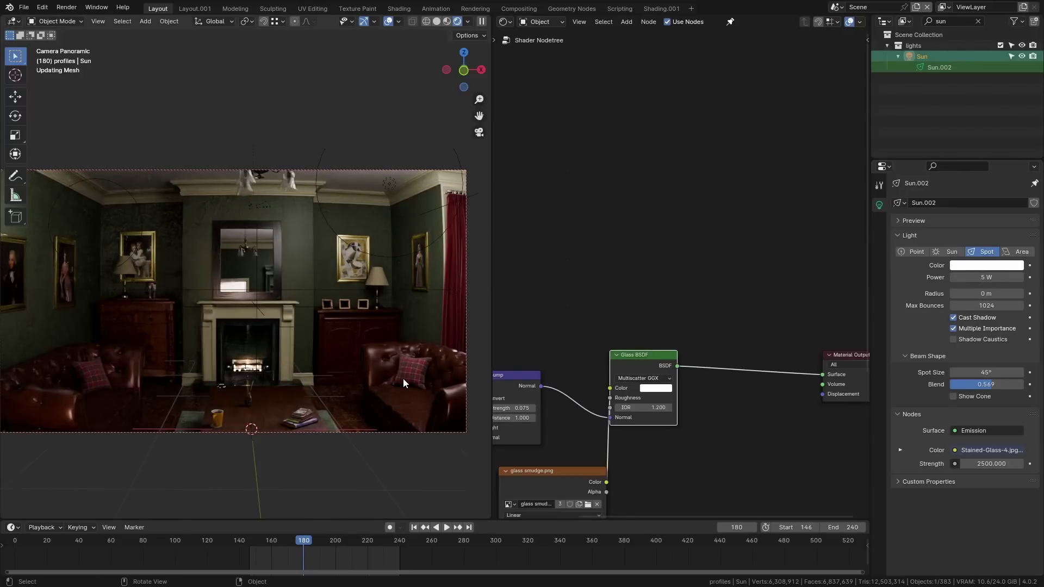
pyautogui.hotkey('ctrl', 'z')
# Step: Switch to front orthographic view in solid shading and pan to empty space below the scene
pyautogui.press('KP_1')
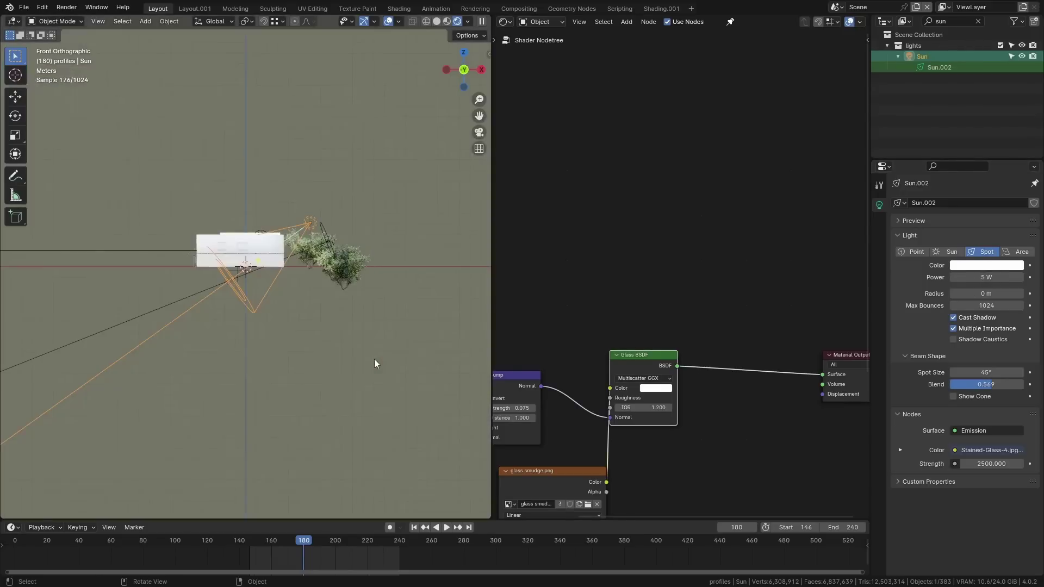
pyautogui.press('z')
pyautogui.click(343, 317)
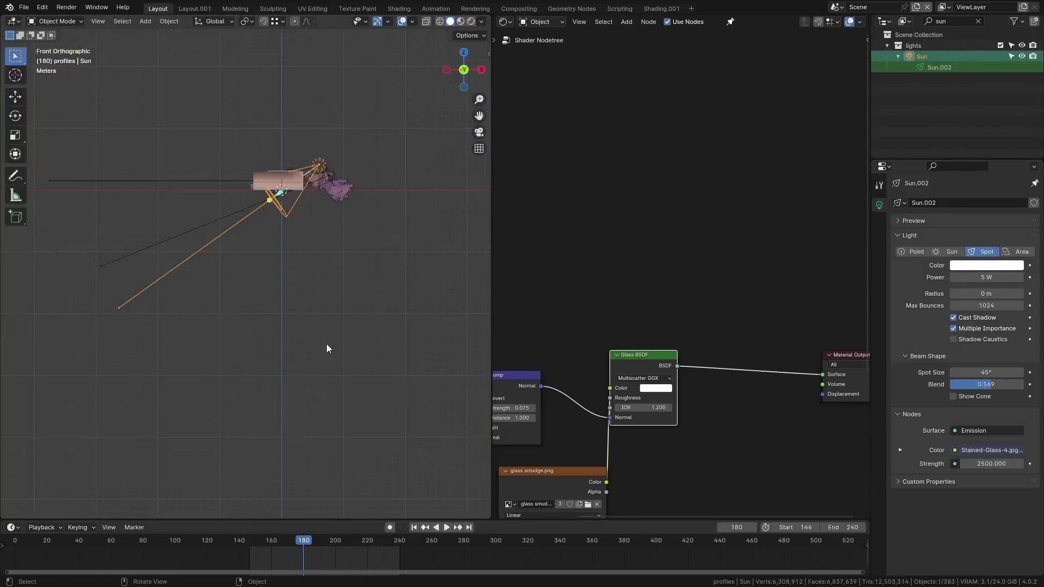
pyautogui.scroll(2, 297, 382)
pyautogui.keyDown('shift'); pyautogui.moveTo(296, 400); pyautogui.dragTo(285, 340, button='middle'); pyautogui.keyUp('shift')
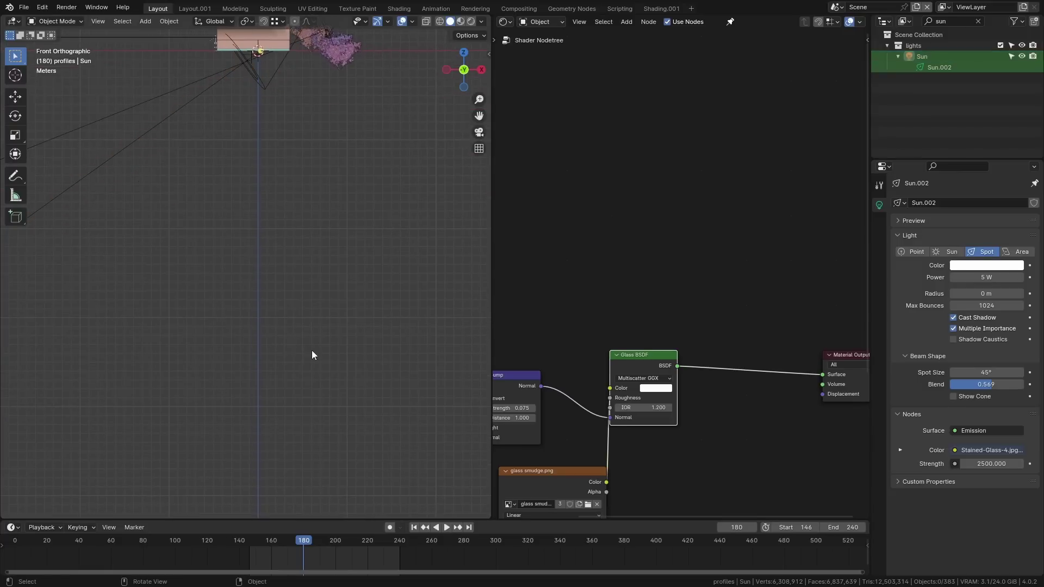
# Step: Sketch a lamp cone and a box with the annotation tool
pyautogui.click(15, 177)
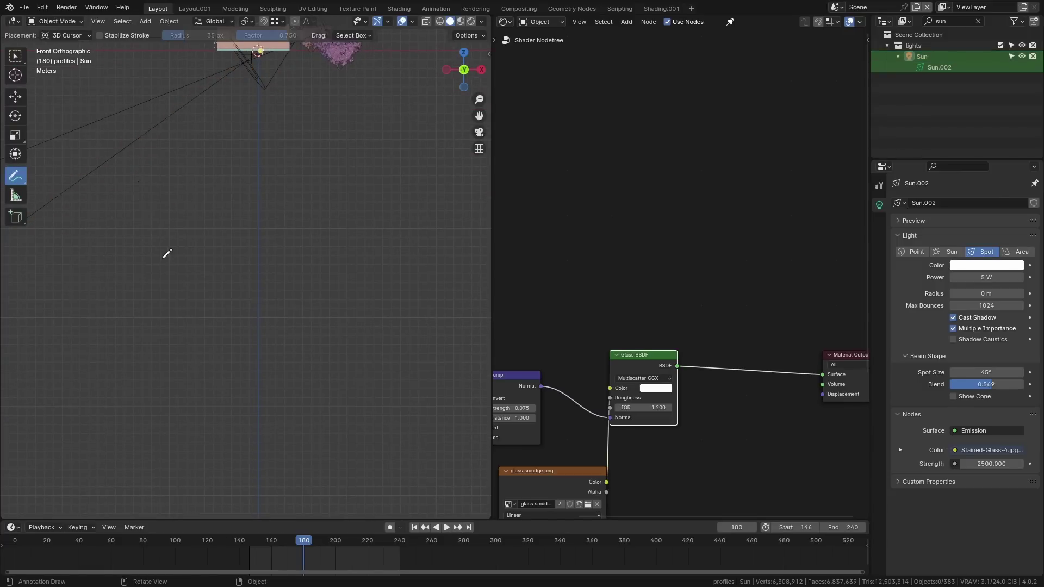
pyautogui.moveTo(106, 253)
pyautogui.mouseDown()
pyautogui.moveTo(135, 298)
pyautogui.moveTo(159, 270)
pyautogui.mouseUp()
pyautogui.moveTo(113, 243); pyautogui.dragTo(160, 272)
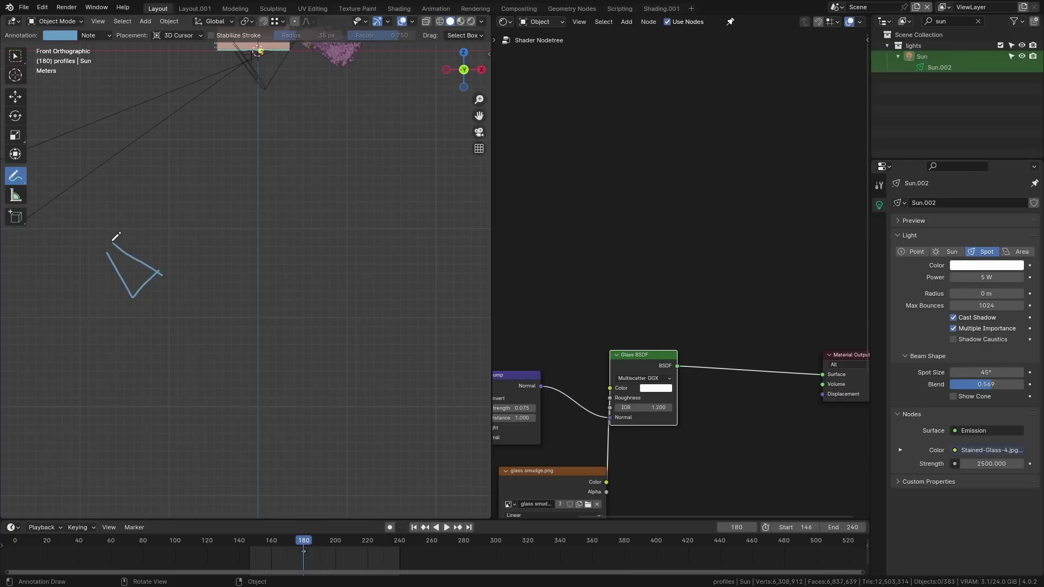
pyautogui.moveTo(112, 239); pyautogui.dragTo(120, 261)
pyautogui.moveTo(309, 357)
pyautogui.keyDown('shift'); pyautogui.mouseDown(button='middle')
pyautogui.moveTo(280, 303)
pyautogui.moveTo(233, 329)
pyautogui.mouseUp(button='middle'); pyautogui.keyUp('shift')
pyautogui.moveTo(228, 336)
pyautogui.mouseDown()
pyautogui.moveTo(300, 337)
pyautogui.moveTo(238, 379)
pyautogui.mouseUp()
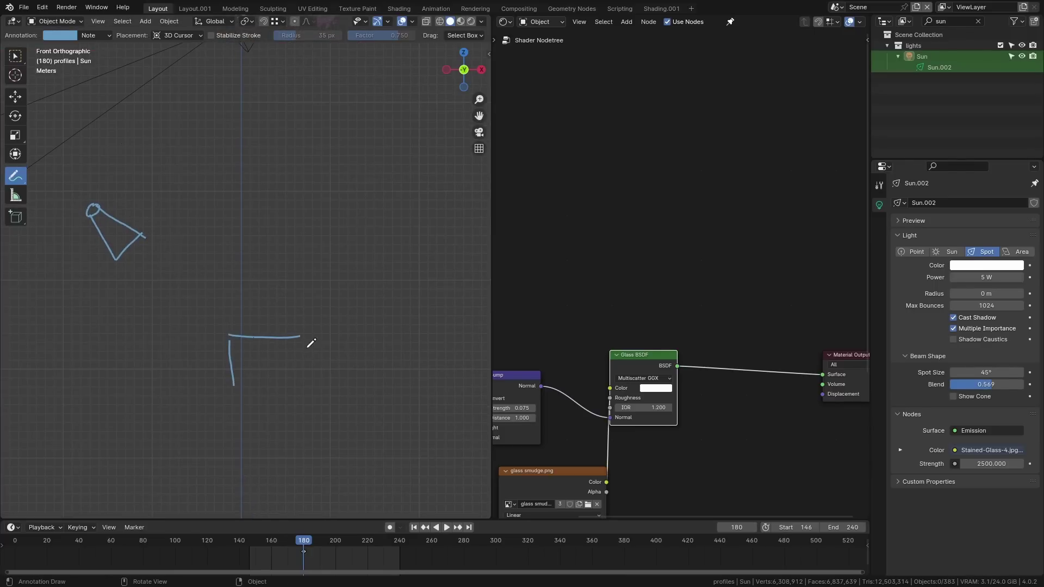
pyautogui.moveTo(301, 340); pyautogui.dragTo(302, 389)
pyautogui.moveTo(235, 386); pyautogui.dragTo(301, 380)
# Step: Annotate a sun circle with rays around it
pyautogui.moveTo(399, 192)
pyautogui.mouseDown()
pyautogui.moveTo(396, 231)
pyautogui.moveTo(383, 190)
pyautogui.mouseUp()
pyautogui.moveTo(380, 239); pyautogui.dragTo(369, 257)
pyautogui.moveTo(358, 222)
pyautogui.mouseDown()
pyautogui.moveTo(333, 227)
pyautogui.moveTo(346, 181)
pyautogui.moveTo(387, 154)
pyautogui.mouseUp()
pyautogui.moveTo(413, 196); pyautogui.dragTo(425, 190)
pyautogui.moveTo(411, 210)
pyautogui.mouseDown()
pyautogui.moveTo(435, 232)
pyautogui.moveTo(414, 258)
pyautogui.mouseUp()
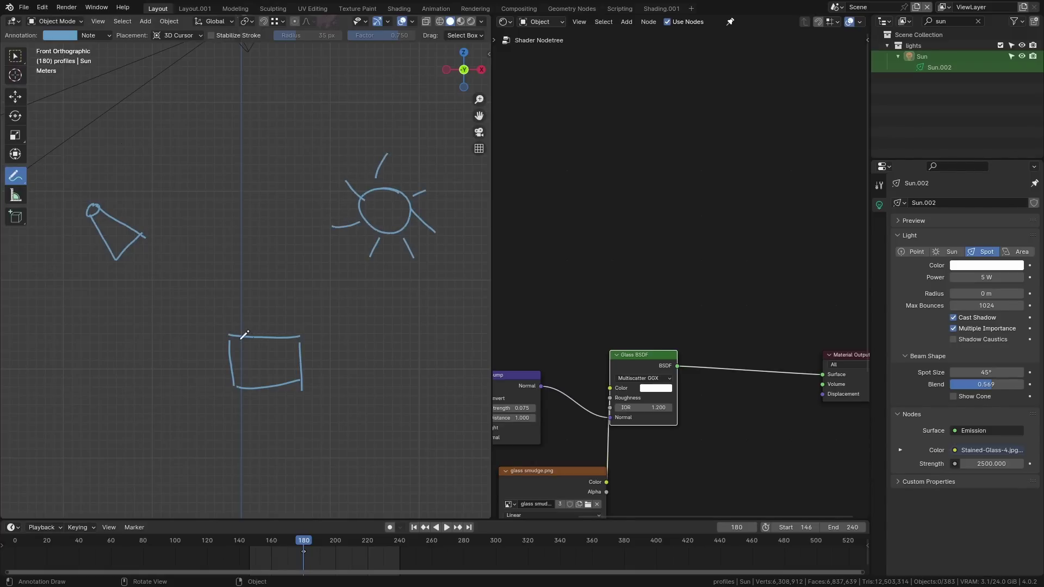
# Step: Draw a light ray from the lamp opening to the box, undoing false starts
pyautogui.moveTo(137, 251); pyautogui.dragTo(234, 329)
pyautogui.hotkey('ctrl', 'z')
pyautogui.moveTo(266, 334); pyautogui.dragTo(161, 49)
pyautogui.hotkey('ctrl', 'z')
pyautogui.moveTo(135, 245); pyautogui.dragTo(243, 332)
pyautogui.moveTo(249, 331)
pyautogui.mouseDown()
pyautogui.moveTo(304, 286)
pyautogui.moveTo(310, 299)
pyautogui.moveTo(321, 263)
pyautogui.moveTo(306, 280)
pyautogui.moveTo(357, 299)
pyautogui.moveTo(291, 222)
pyautogui.moveTo(299, 277)
pyautogui.moveTo(222, 288)
pyautogui.mouseUp()
pyautogui.hotkey('ctrl', 'z')
pyautogui.hotkey('ctrl', 'z')
# Step: Try sketching light paths from the lamp via the box to the sun, then undo them
pyautogui.hotkey('ctrl', 'z')
pyautogui.hotkey('ctrl', 'z')
pyautogui.hotkey('ctrl', 'z')
pyautogui.hotkey('ctrl', 'z')
pyautogui.hotkey('ctrl', 'z')
pyautogui.moveTo(243, 328)
pyautogui.mouseDown()
pyautogui.moveTo(233, 326)
pyautogui.moveTo(234, 339)
pyautogui.moveTo(255, 354)
pyautogui.mouseUp()
pyautogui.hotkey('ctrl', 'z')
pyautogui.moveTo(195, 273)
pyautogui.mouseDown()
pyautogui.moveTo(199, 291)
pyautogui.moveTo(270, 357)
pyautogui.mouseUp()
pyautogui.hotkey('ctrl', 'z')
pyautogui.moveTo(129, 250)
pyautogui.mouseDown()
pyautogui.moveTo(252, 342)
pyautogui.moveTo(358, 228)
pyautogui.mouseUp()
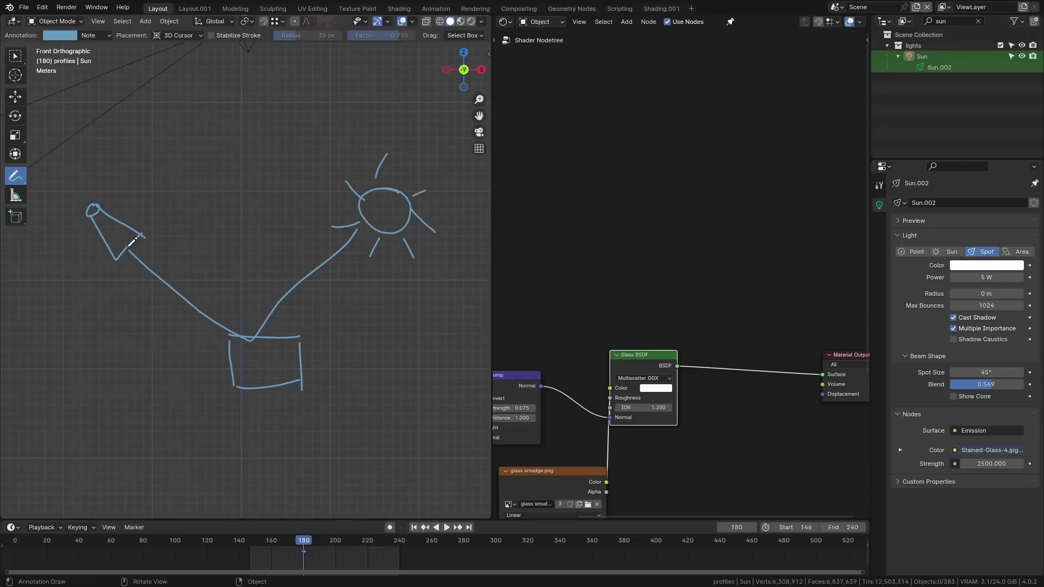
pyautogui.moveTo(130, 249)
pyautogui.mouseDown()
pyautogui.moveTo(228, 343)
pyautogui.moveTo(346, 242)
pyautogui.moveTo(250, 339)
pyautogui.moveTo(363, 222)
pyautogui.mouseUp()
pyautogui.moveTo(161, 243)
pyautogui.mouseDown()
pyautogui.moveTo(226, 341)
pyautogui.moveTo(272, 306)
pyautogui.moveTo(412, 229)
pyautogui.mouseUp()
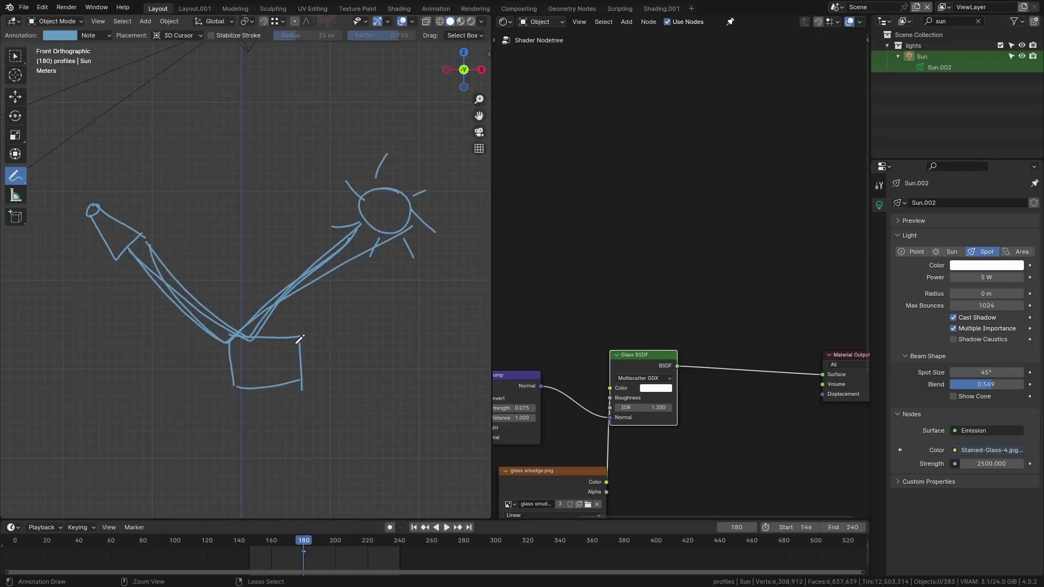
pyautogui.hotkey('ctrl', 'z')
pyautogui.hotkey('ctrl', 'z')
pyautogui.hotkey('ctrl', 'z')
pyautogui.hotkey('ctrl', 'z')
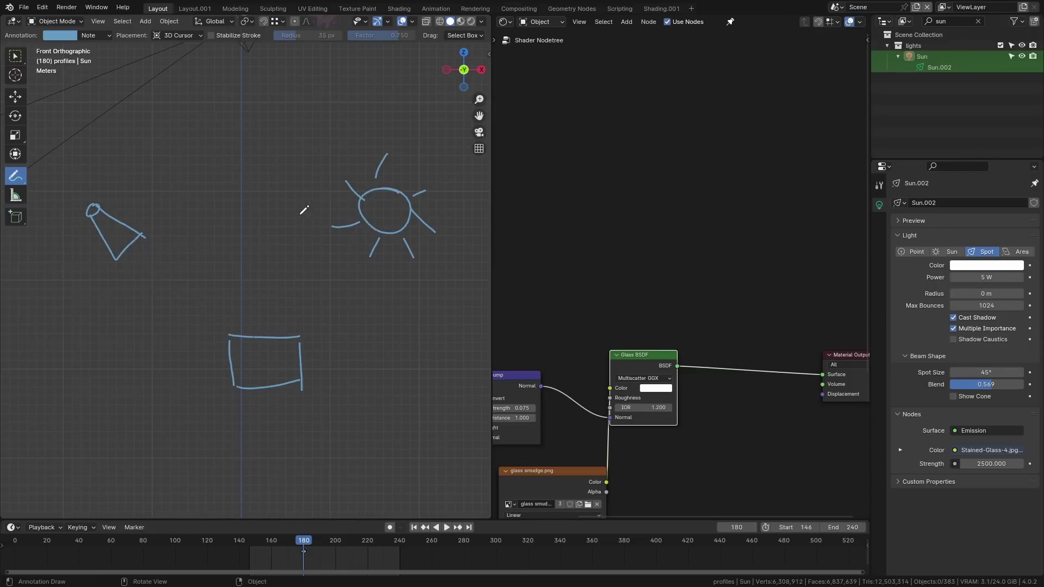
# Step: Undo the remaining stray rays, return to selecting, and view through the scene camera
pyautogui.moveTo(292, 207); pyautogui.dragTo(363, 325)
pyautogui.moveTo(134, 246)
pyautogui.mouseDown()
pyautogui.moveTo(240, 335)
pyautogui.moveTo(336, 280)
pyautogui.moveTo(569, 261)
pyautogui.mouseUp()
pyautogui.scroll(-2, 396, 277)
pyautogui.hotkey('ctrl', 'z')
pyautogui.hotkey('ctrl', 'z')
pyautogui.hotkey('ctrl', 'z')
pyautogui.hotkey('ctrl', 'z')
pyautogui.hotkey('ctrl', 'z')
pyautogui.hotkey('ctrl', 'z')
pyautogui.hotkey('ctrl', 'z')
pyautogui.hotkey('ctrl', 'z')
pyautogui.hotkey('ctrl', 'z')
pyautogui.hotkey('ctrl', 'z')
pyautogui.hotkey('ctrl', 'z')
pyautogui.hotkey('ctrl', 'z')
pyautogui.hotkey('ctrl', 'z')
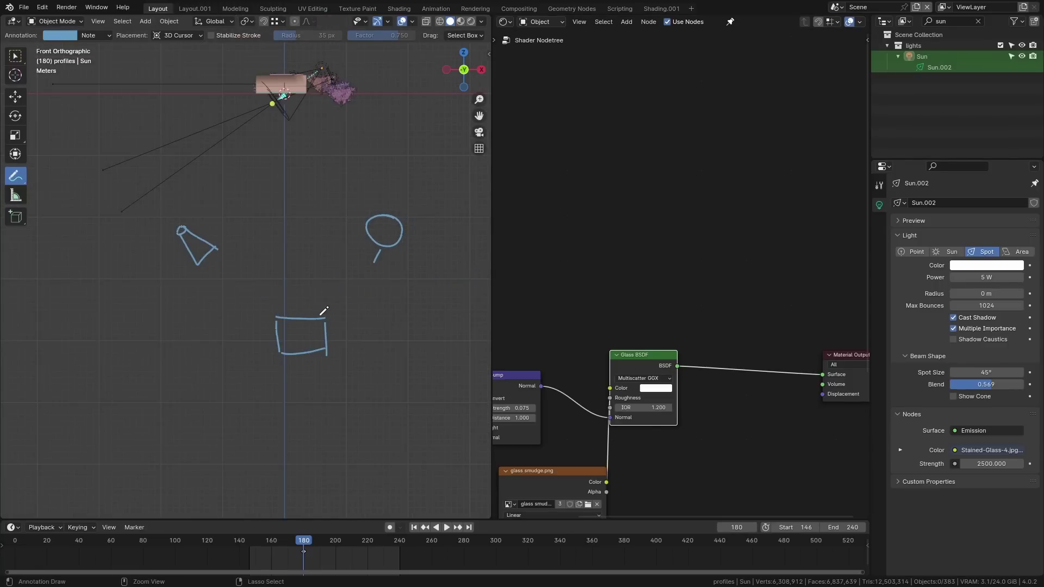
pyautogui.hotkey('ctrl', 'z')
pyautogui.hotkey('ctrl', 'z')
pyautogui.hotkey('ctrl', 'z')
pyautogui.hotkey('ctrl', 'z')
pyautogui.hotkey('ctrl', 'z')
pyautogui.hotkey('ctrl', 'z')
pyautogui.hotkey('ctrl', 'z')
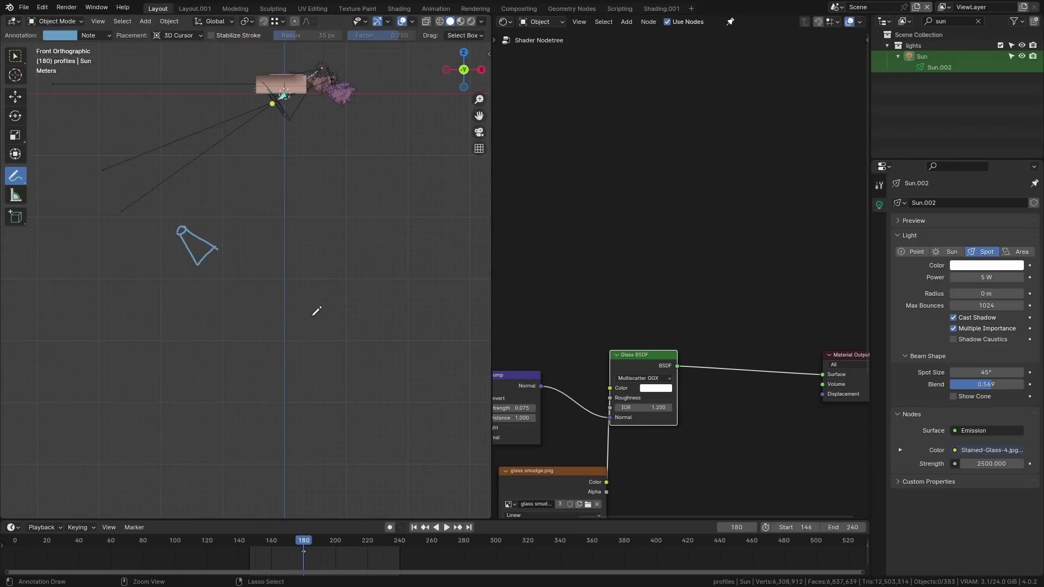
pyautogui.click(14, 56)
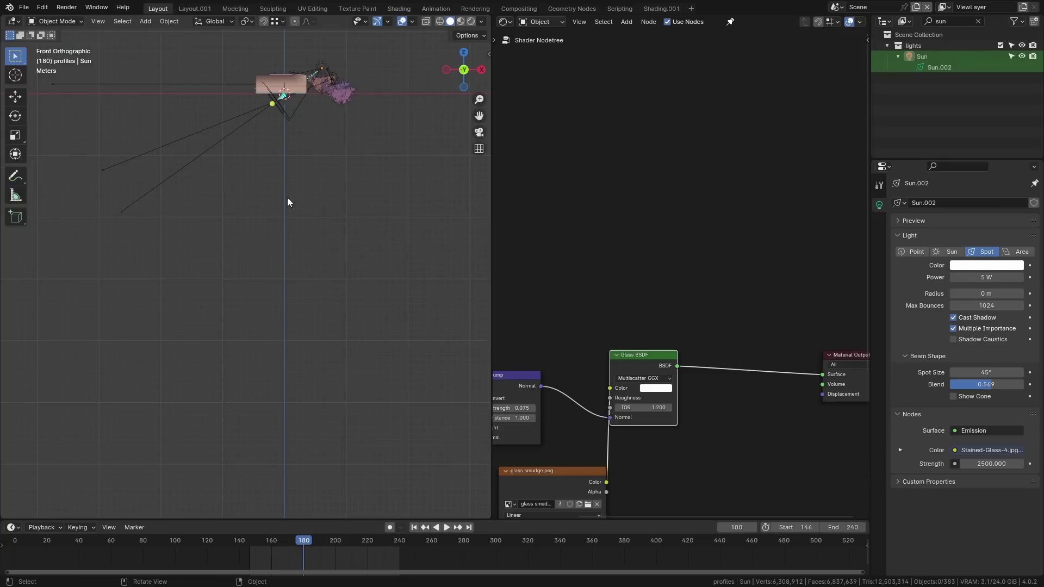
pyautogui.press('KP_0')
# Step: Switch the viewport to Rendered and add a Transparent BSDF below the Glass BSDF
pyautogui.press('z')
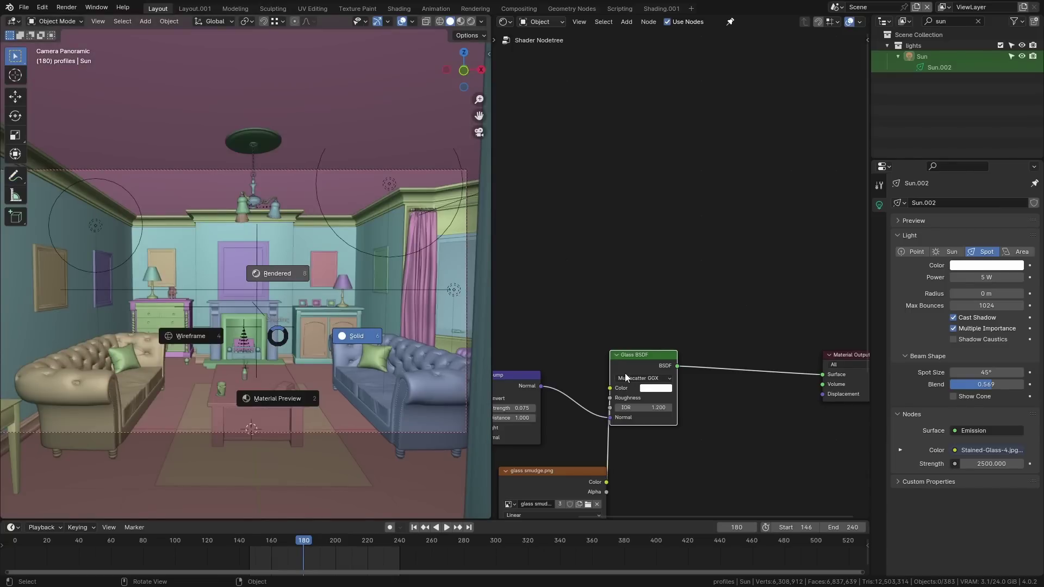
pyautogui.press('8')
pyautogui.moveTo(551, 474)
pyautogui.mouseDown(button='middle')
pyautogui.moveTo(591, 386)
pyautogui.moveTo(588, 367)
pyautogui.moveTo(595, 390)
pyautogui.mouseUp(button='middle')
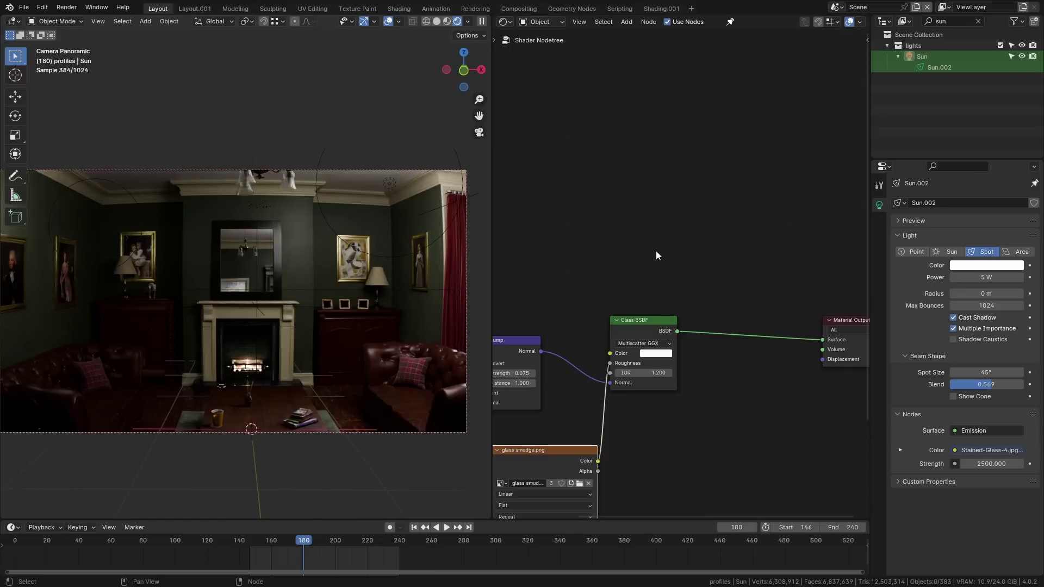
pyautogui.hotkey('shift', 'a')
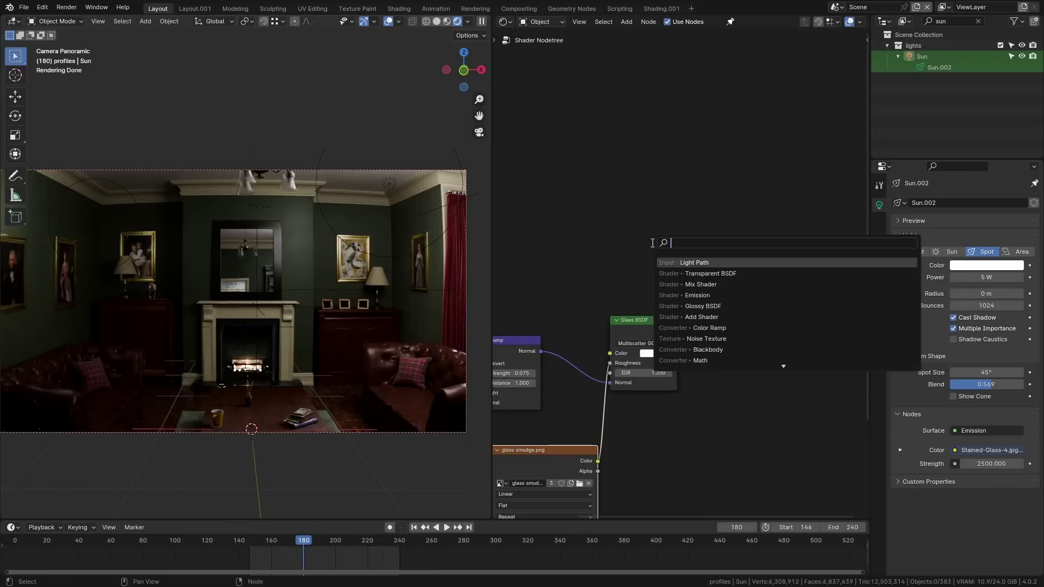
pyautogui.write('tra')
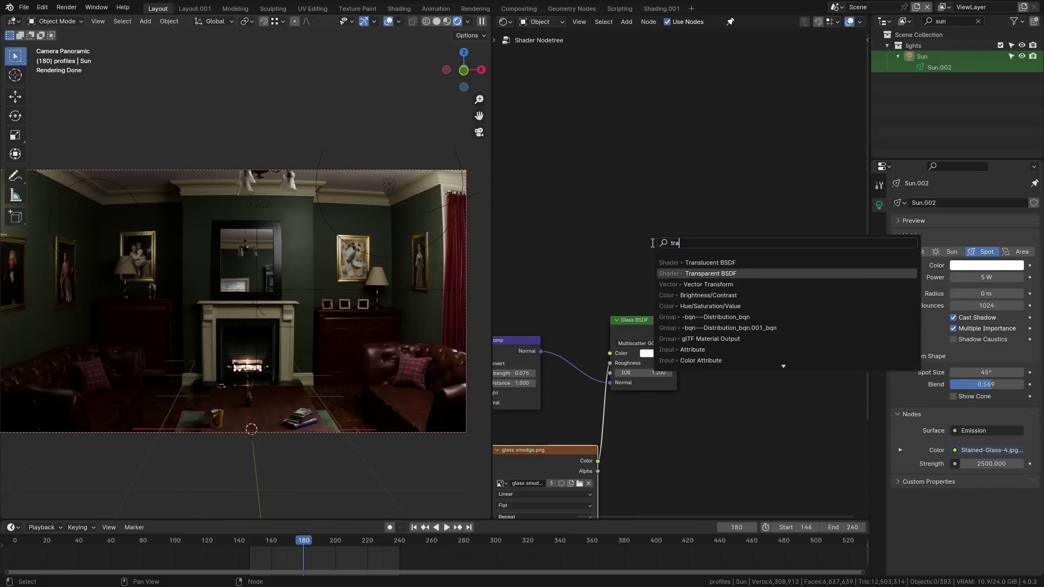
pyautogui.press('Return')
pyautogui.click(635, 419)
# Step: Insert a Mix Shader after the Glass BSDF, with Transparent BSDF in its second shader input
pyautogui.hotkey('shift', 'a')
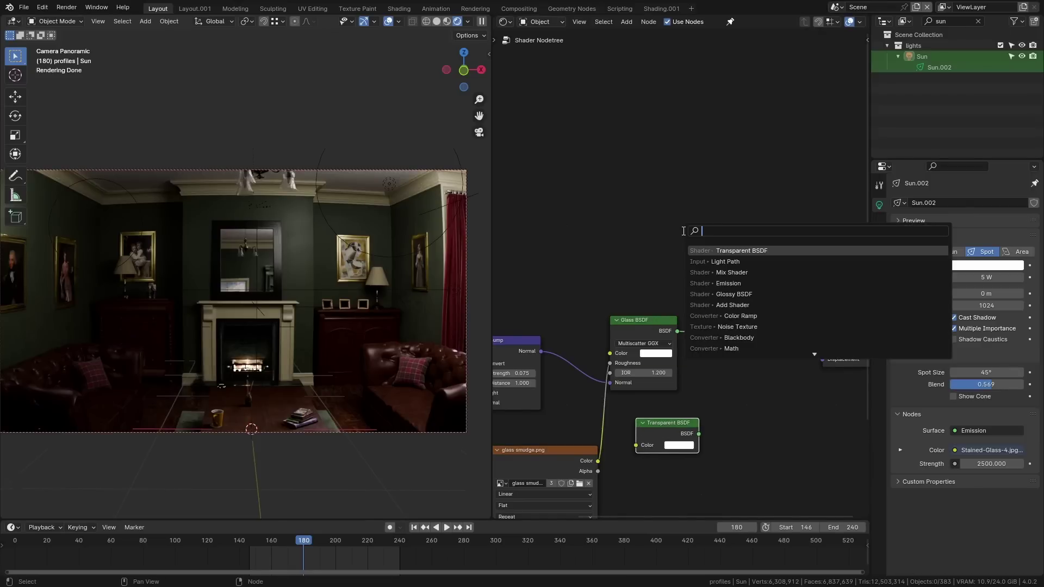
pyautogui.write('mix')
pyautogui.press('Down')
pyautogui.press('Down')
pyautogui.press('Return')
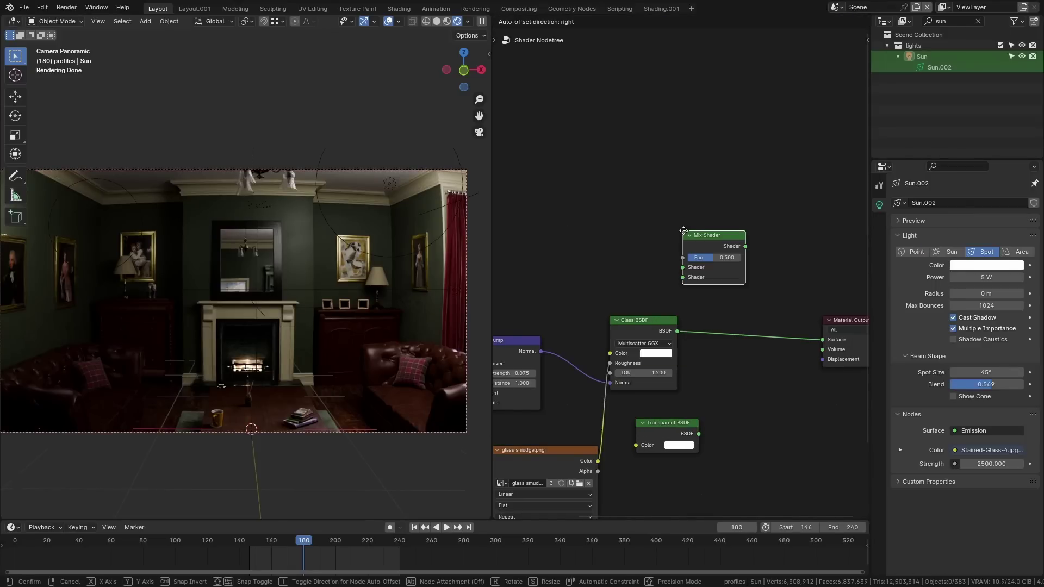
pyautogui.click(721, 320)
pyautogui.moveTo(706, 436); pyautogui.dragTo(721, 358)
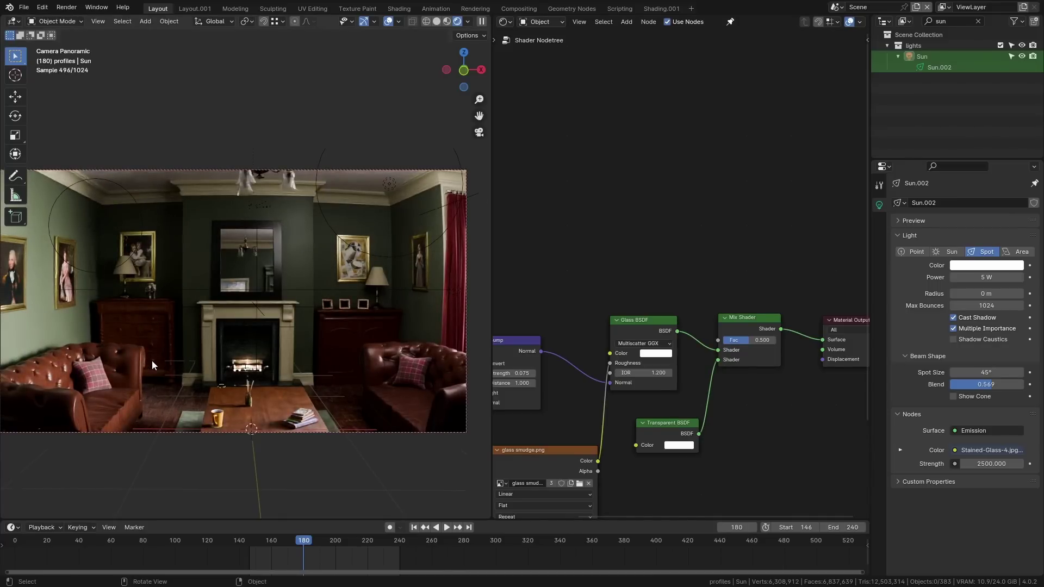
# Step: Walk the camera toward the window and back to face the fireplace to check the render
pyautogui.hotkey('shift', '`')
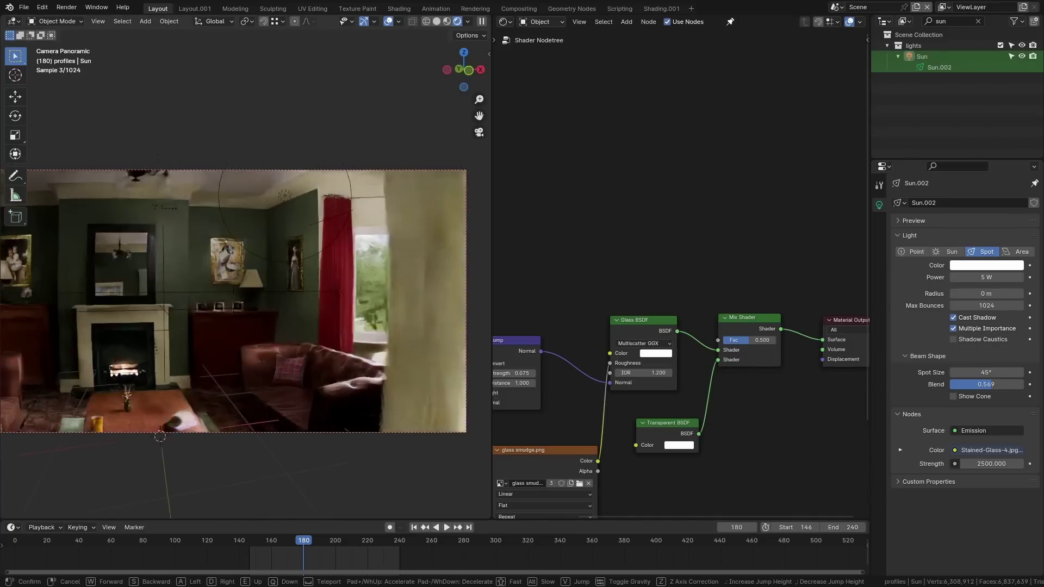
pyautogui.press('w')
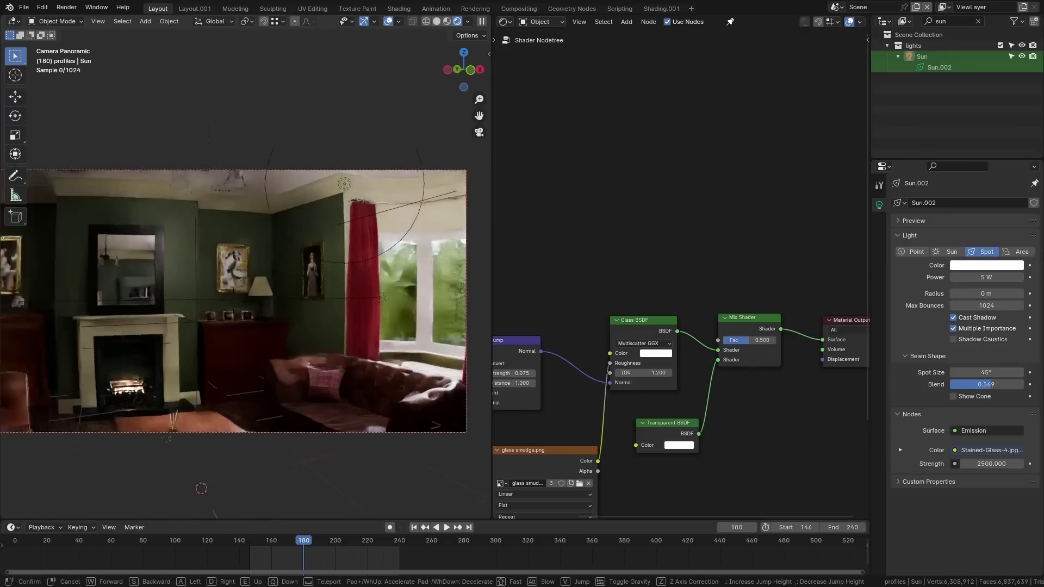
pyautogui.click(327, 367)
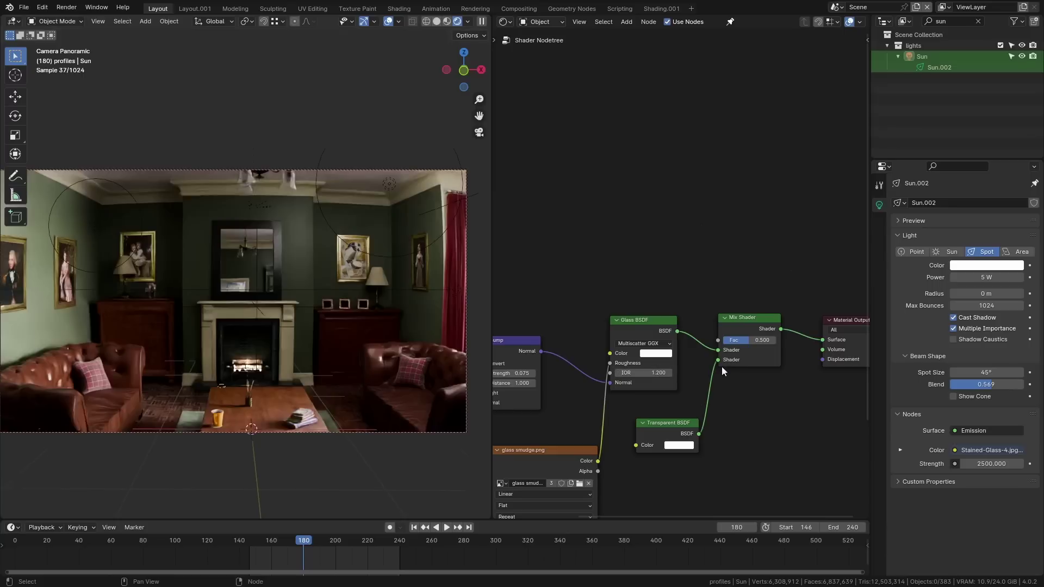
pyautogui.hotkey('shift', 'a')
# Step: Add a Light Path node and link Is Shadow Ray to the Mix Shader factor
pyautogui.click(594, 233)
pyautogui.write('light')
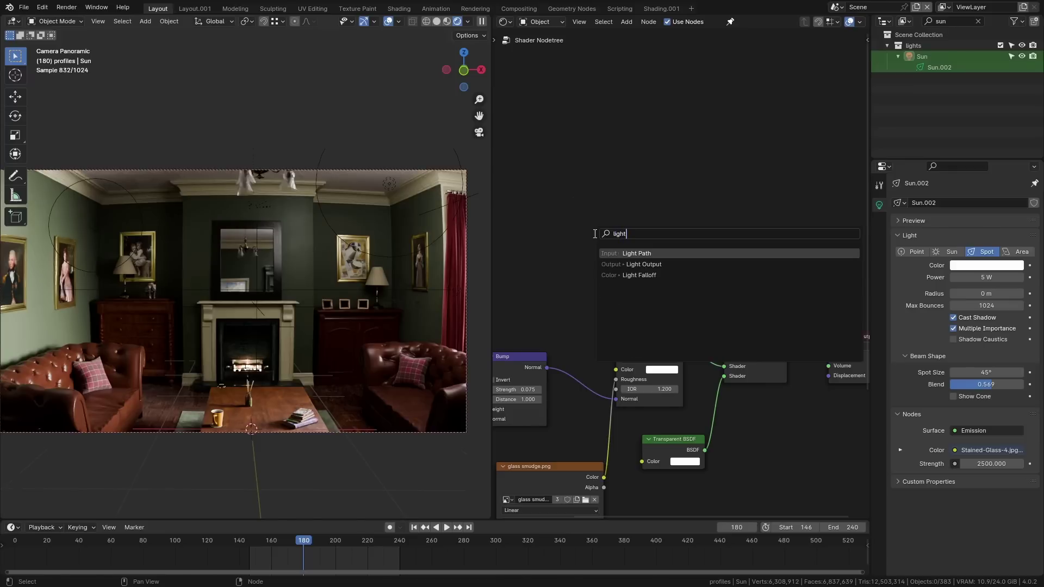
pyautogui.press('Return')
pyautogui.click(617, 240)
pyautogui.scroll(1, 609, 231)
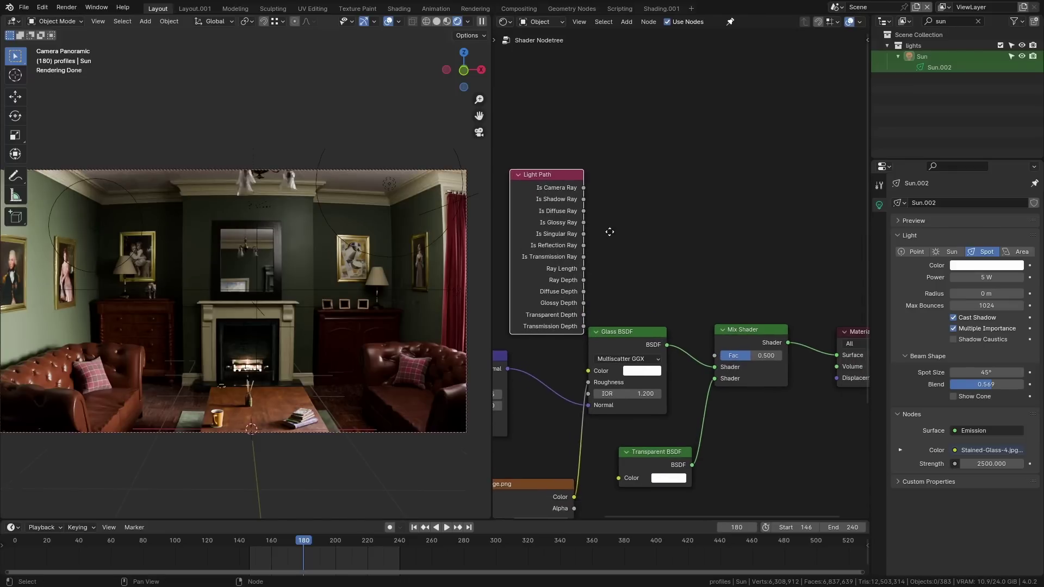
pyautogui.moveTo(582, 199); pyautogui.dragTo(715, 358)
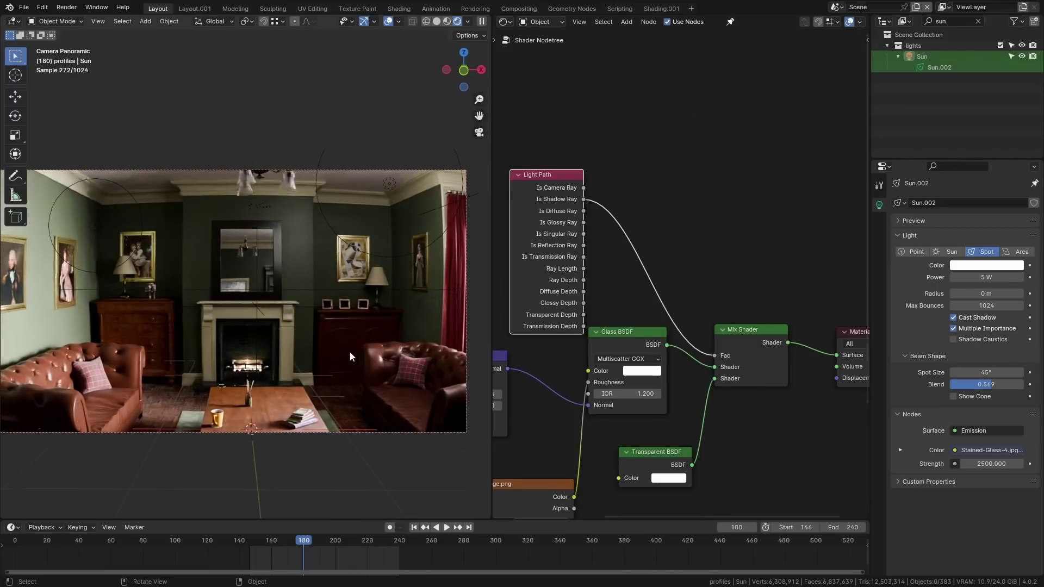
# Step: Walk toward the sofa to check shadows through the glass, and tidy the Transparent BSDF node
pyautogui.hotkey('shift', '`')
pyautogui.press('w')
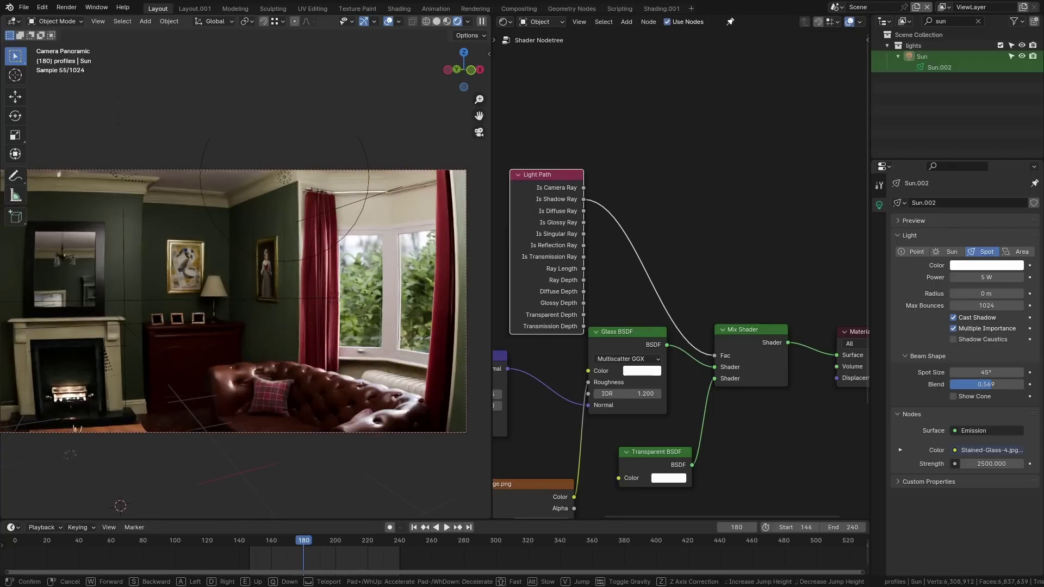
pyautogui.click(345, 347)
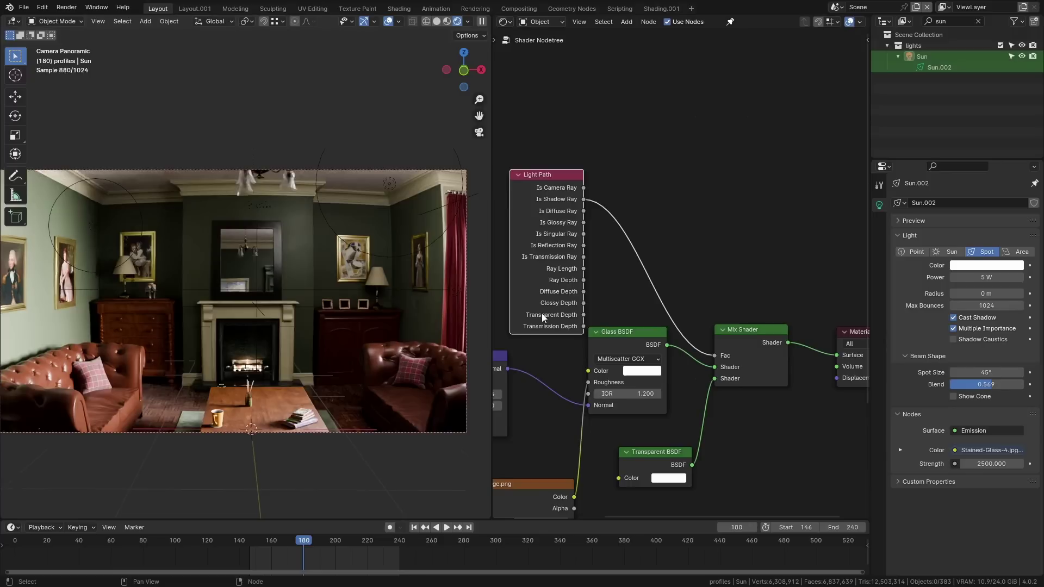
pyautogui.moveTo(644, 451); pyautogui.dragTo(636, 443)
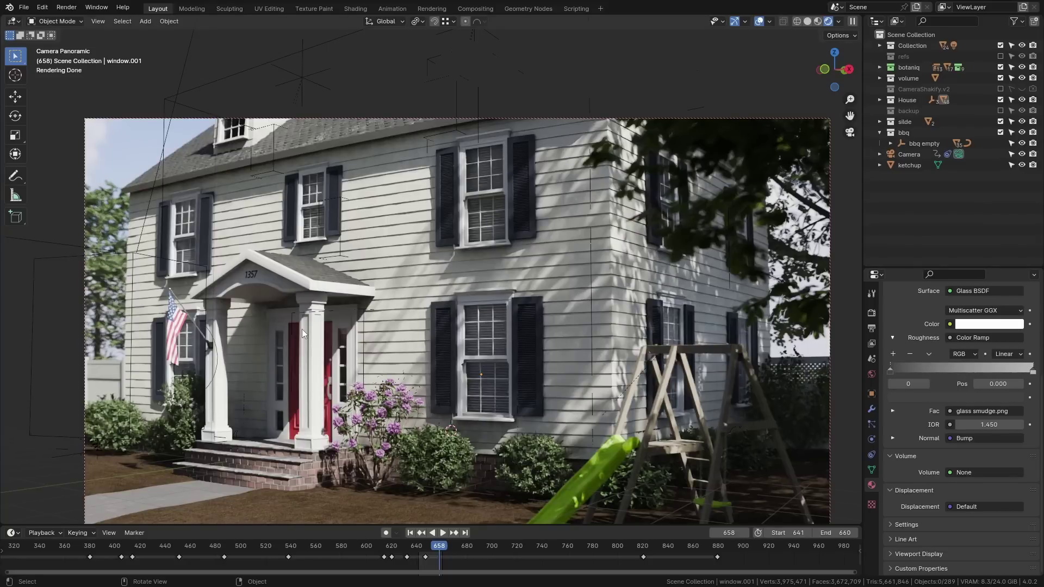
pyautogui.moveTo(370, 341); pyautogui.dragTo(642, 174, button='middle')
pyautogui.scroll(5, 566, 239)
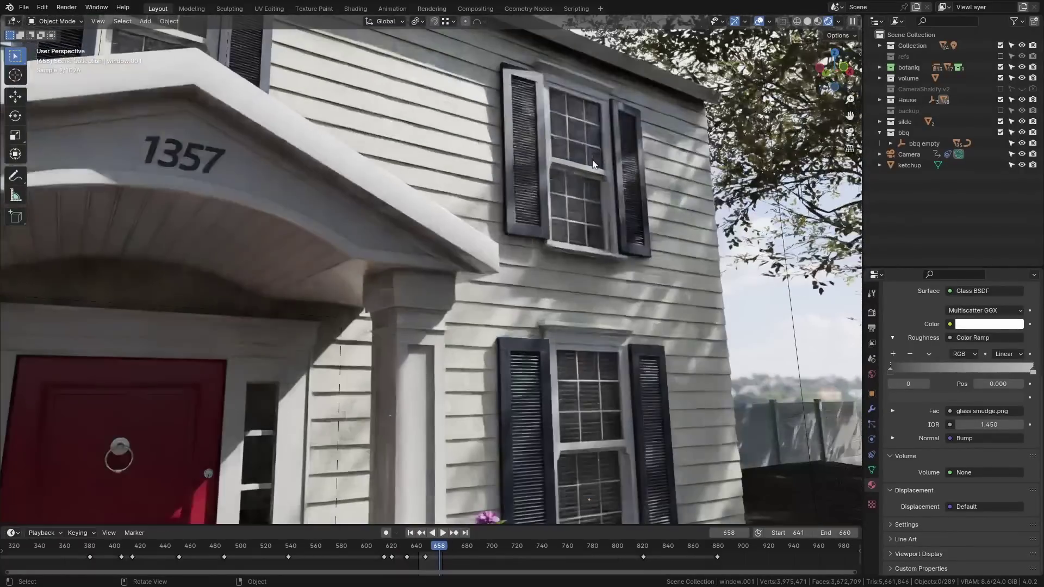
pyautogui.scroll(-2, 590, 157)
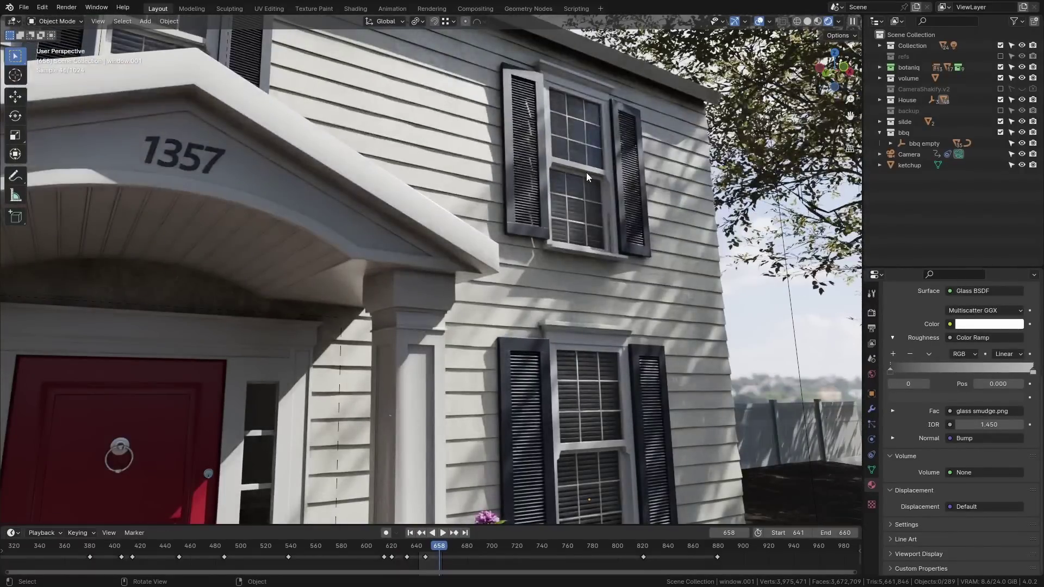
pyautogui.press('KP_0')
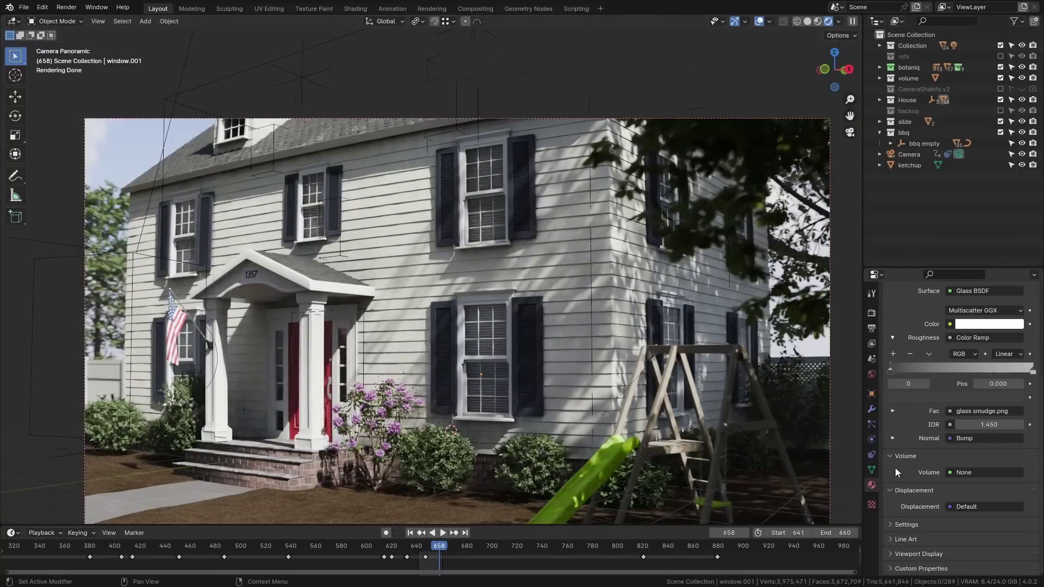
pyautogui.scroll(2, 919, 454)
pyautogui.scroll(-2, 930, 440)
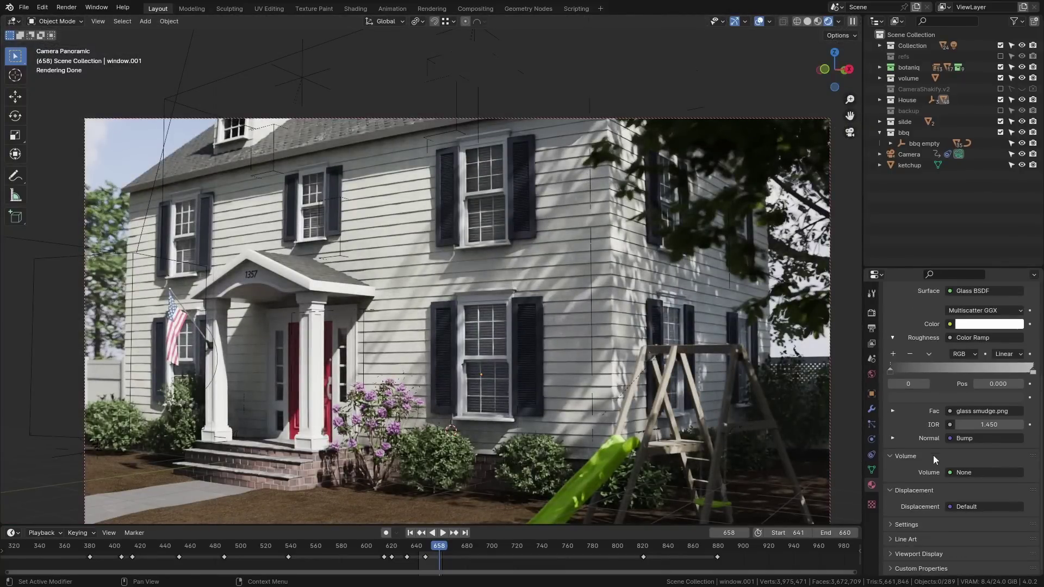
pyautogui.click(973, 425)
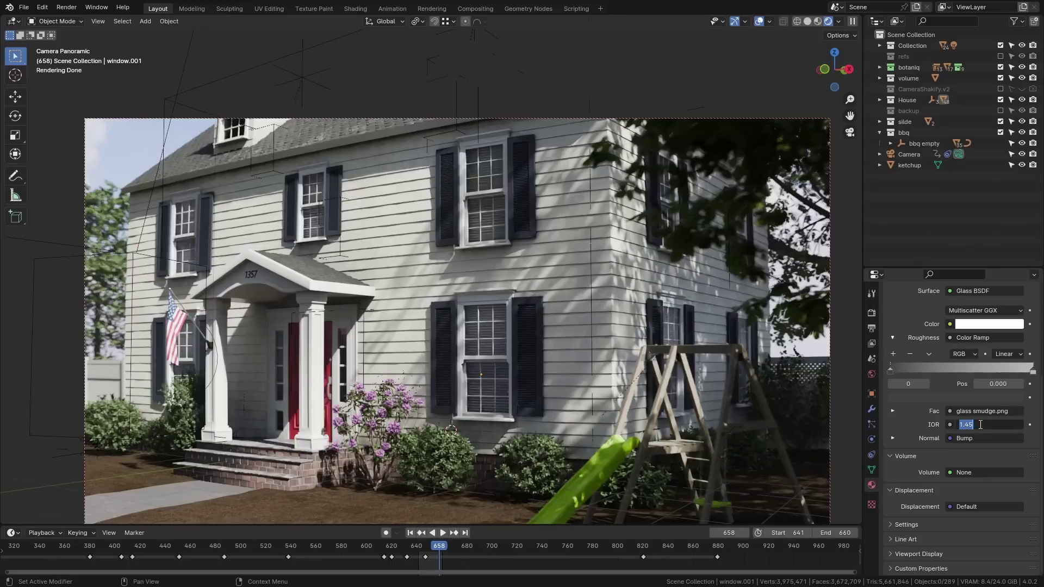
pyautogui.write('1')
pyautogui.press('Return')
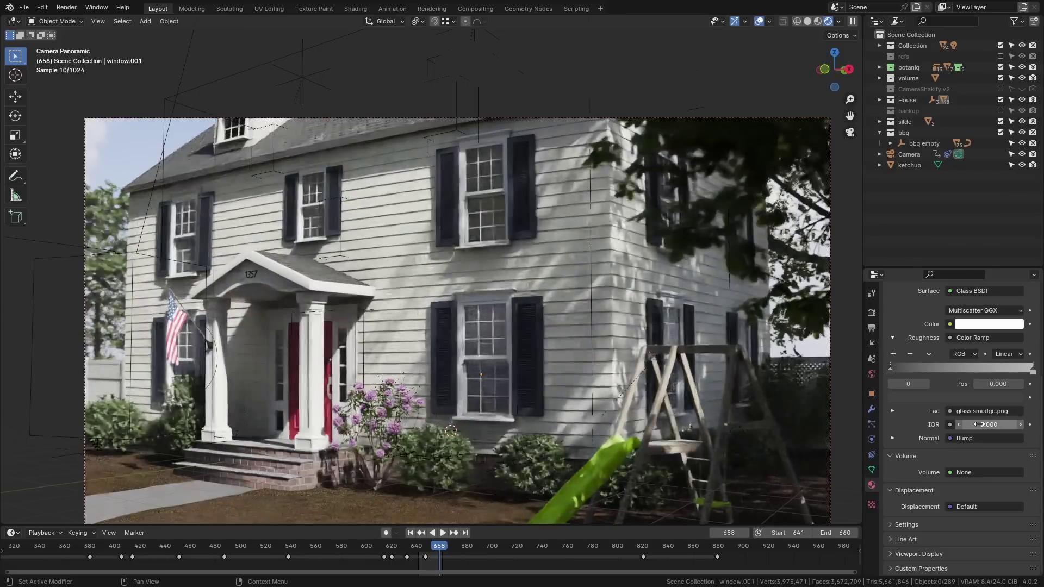
pyautogui.keyDown('ctrl'); pyautogui.scroll(1, 979, 424); pyautogui.keyUp('ctrl')
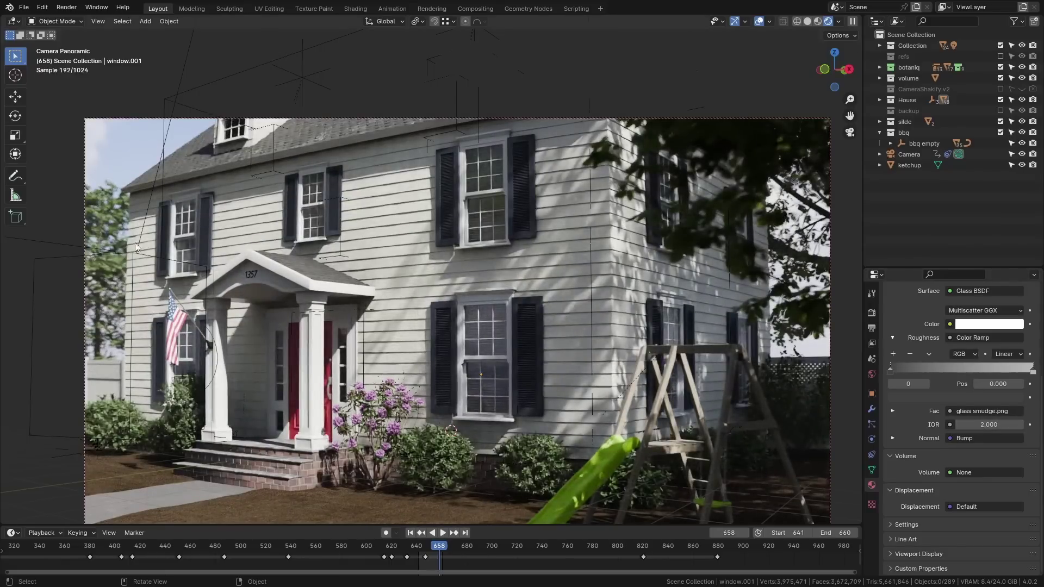
pyautogui.scroll(5, 223, 243)
pyautogui.scroll(4, 223, 245)
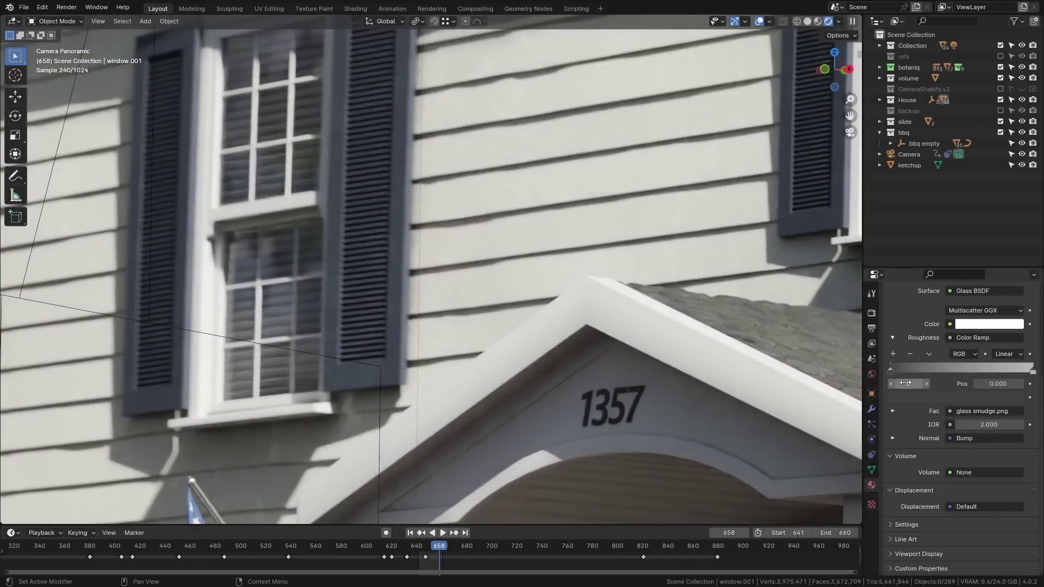
pyautogui.click(988, 424)
pyautogui.write('5')
pyautogui.press('Return')
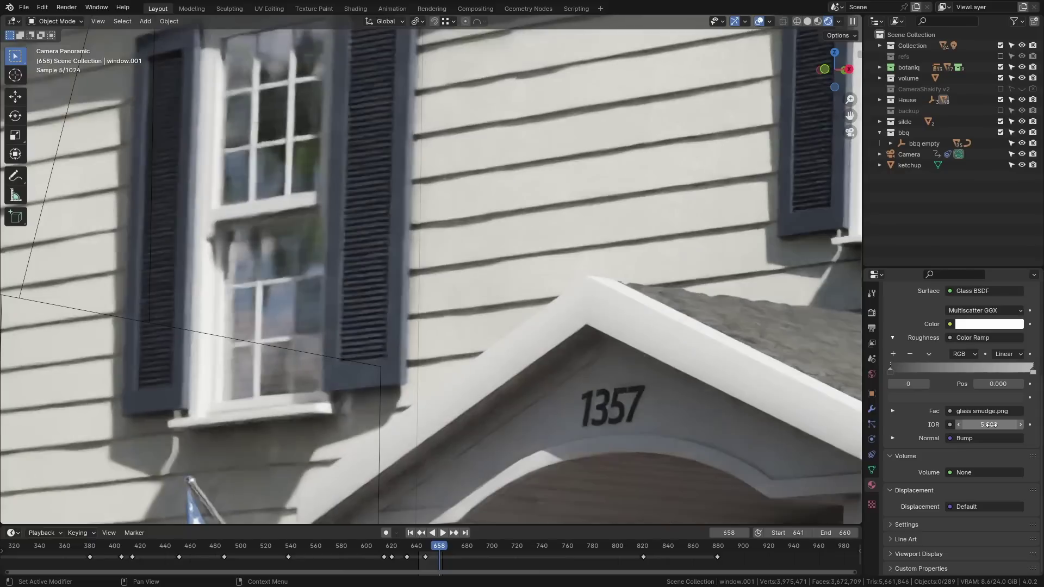
pyautogui.scroll(-3, 310, 272)
pyautogui.scroll(-4, 311, 271)
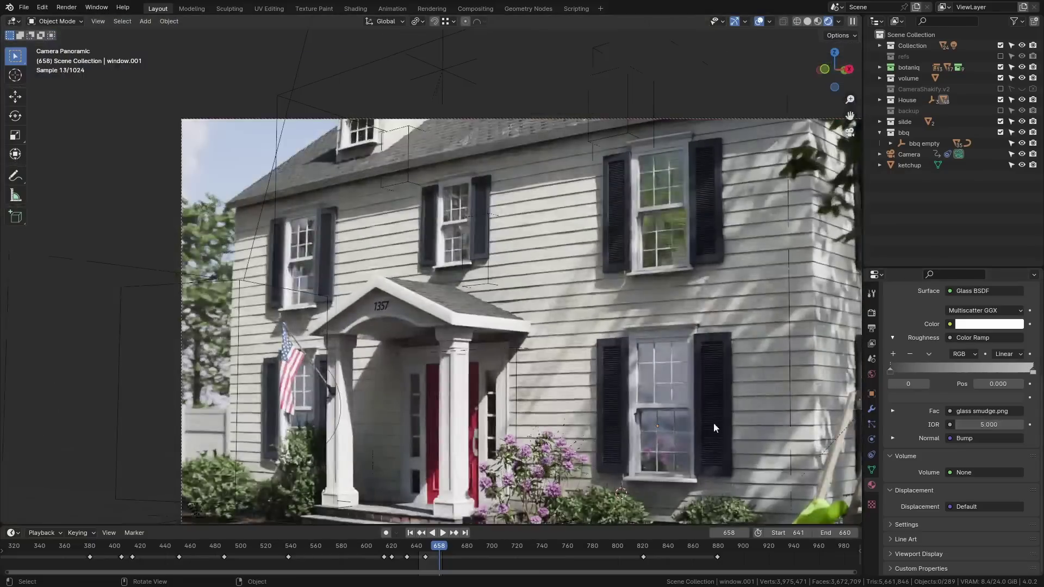
pyautogui.scroll(4, 713, 427)
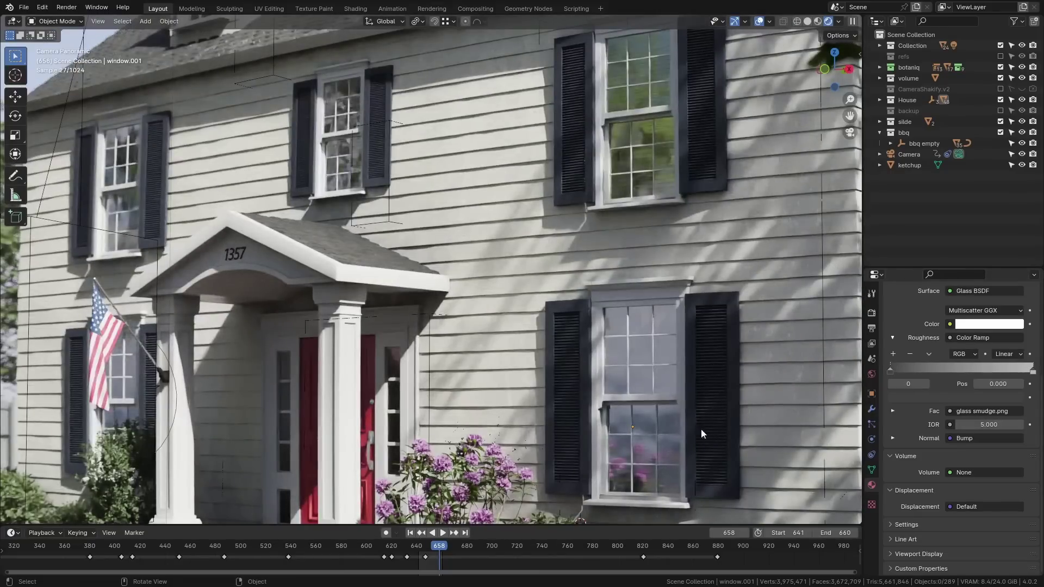
pyautogui.moveTo(988, 421); pyautogui.dragTo(977, 419)
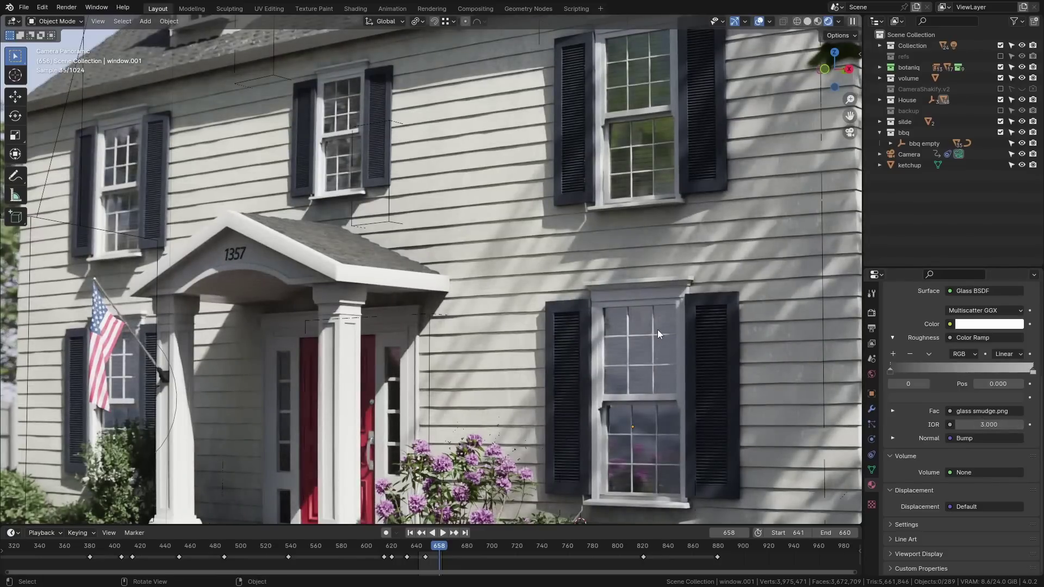
pyautogui.scroll(3, 671, 455)
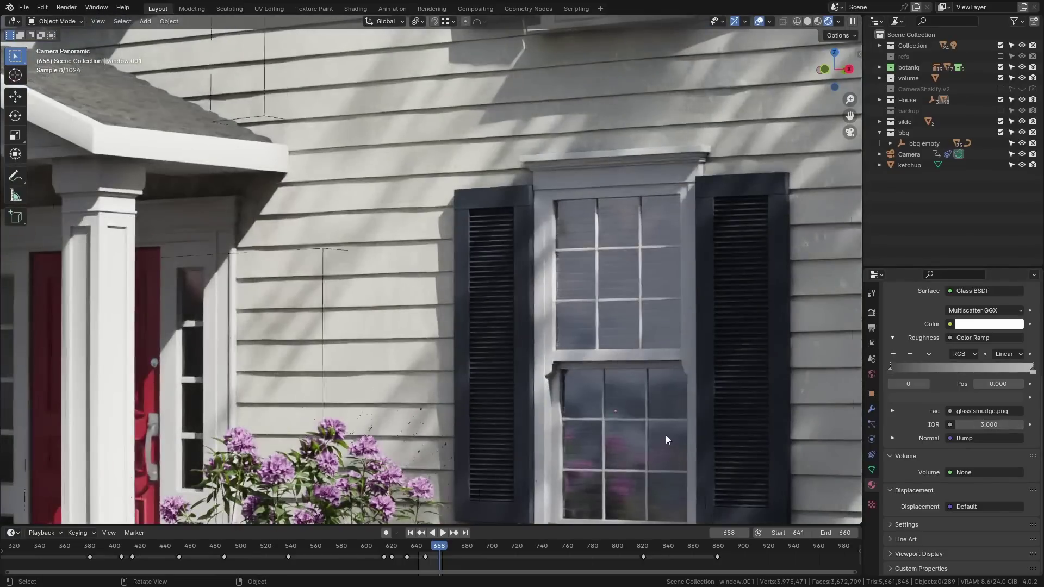
pyautogui.scroll(-3, 666, 436)
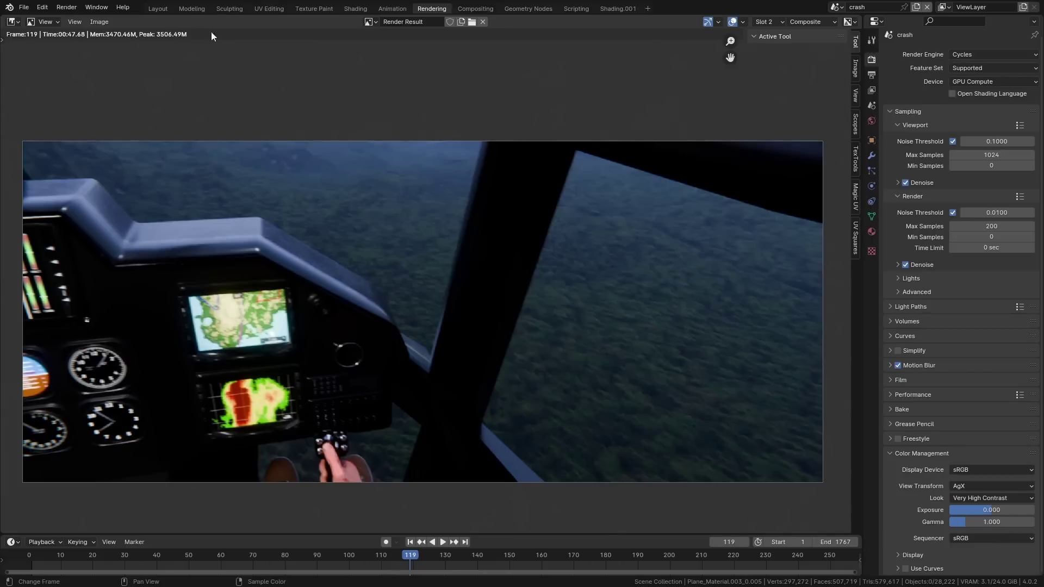
# Step: In the Layout workspace, add a Sun light over the hills and raise it along Z
pyautogui.click(160, 9)
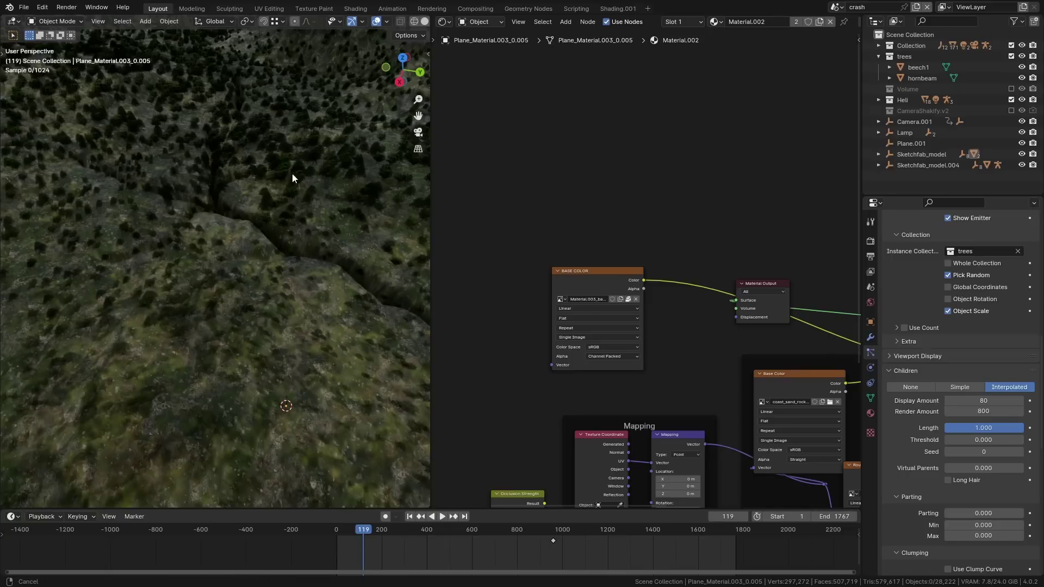
pyautogui.moveTo(292, 188); pyautogui.dragTo(213, 169, button='middle')
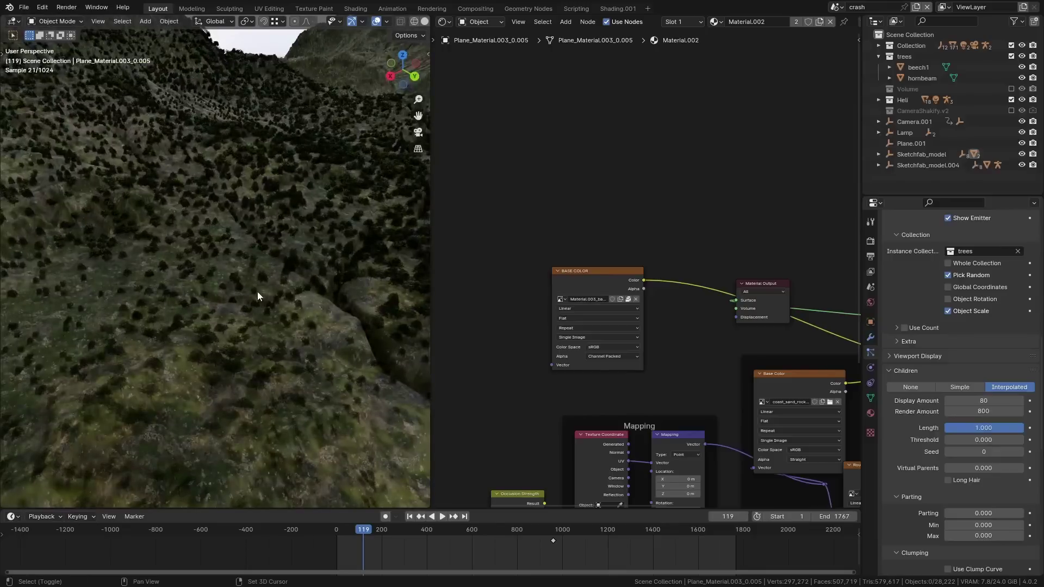
pyautogui.hotkey('shift', 'a')
pyautogui.moveTo(318, 260)
pyautogui.click(373, 270)
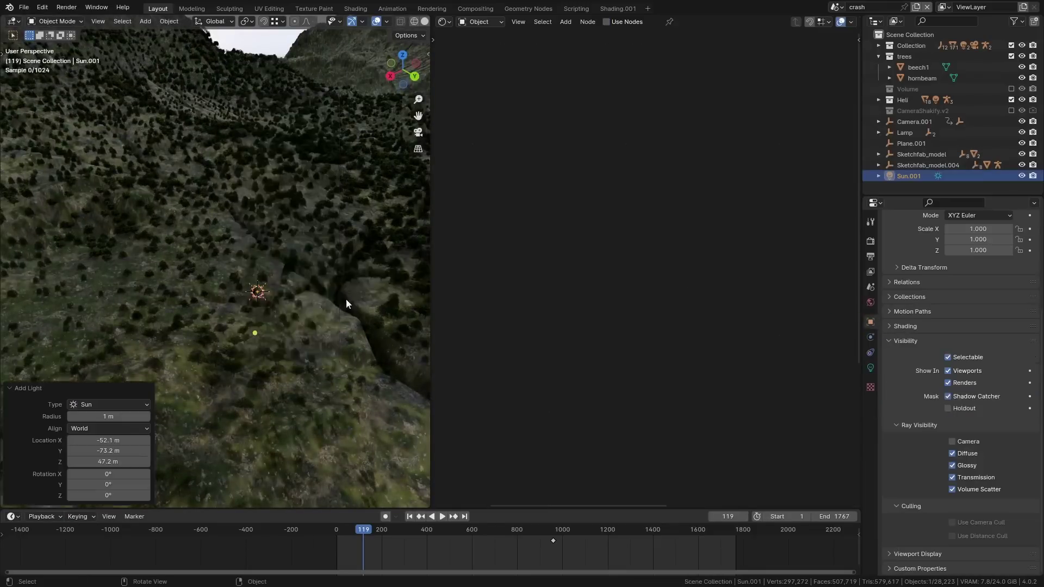
pyautogui.press('g')
pyautogui.press('z')
# Step: Set the sun's strength to 5 and rotate it to change the light direction
pyautogui.click(899, 341)
pyautogui.click(870, 368)
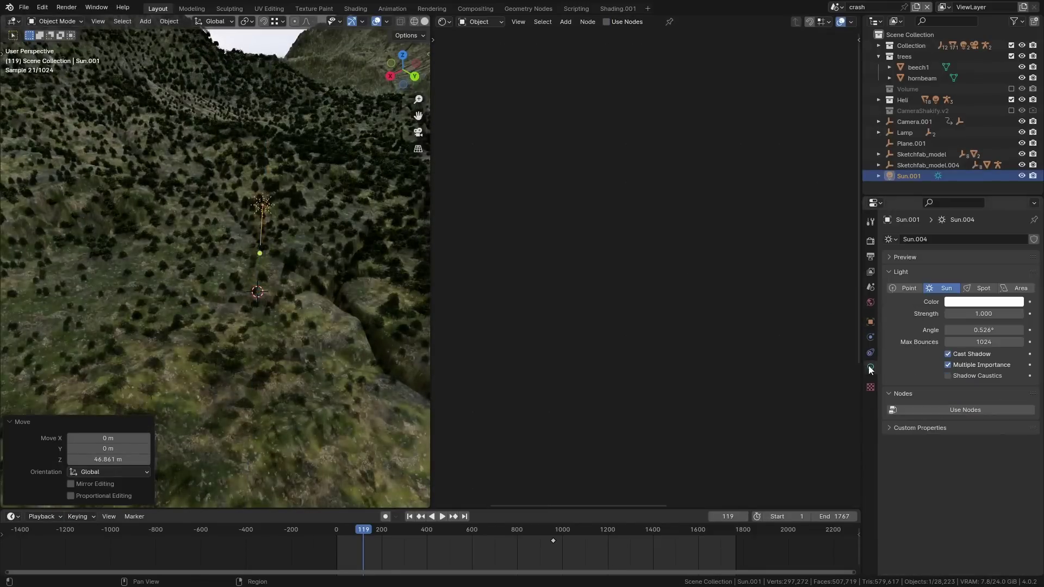
pyautogui.click(988, 314)
pyautogui.write('5')
pyautogui.press('Return')
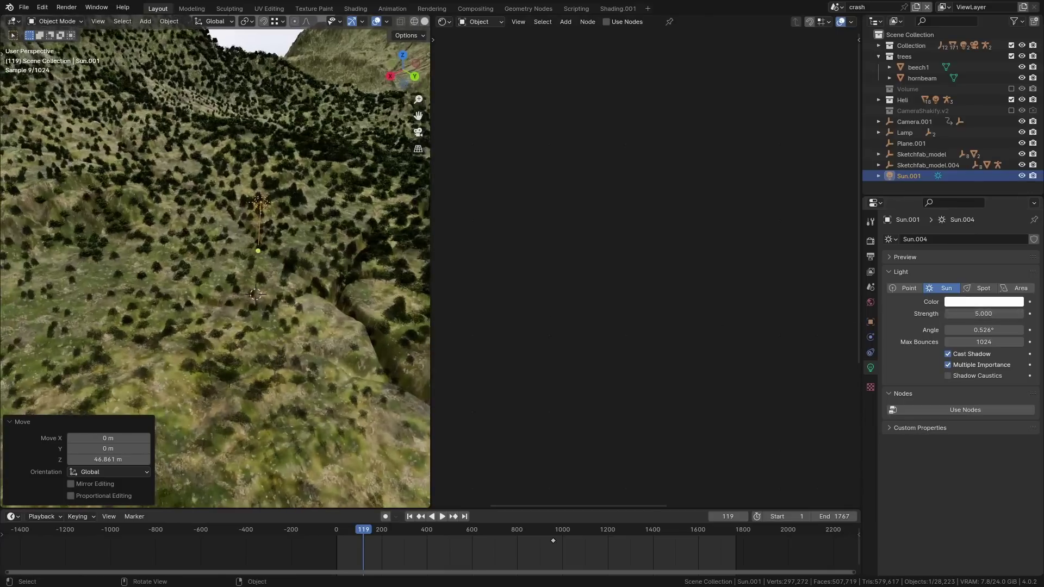
pyautogui.press('r')
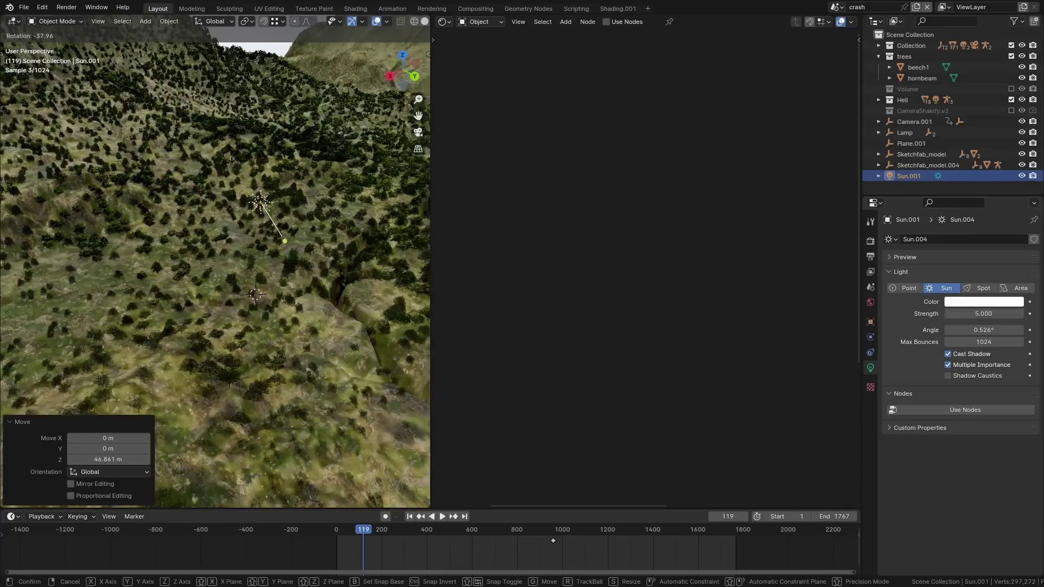
# Step: Delete the trial sun, then select and frame the hornbeam billboard planes
pyautogui.click(263, 245)
pyautogui.press('Delete')
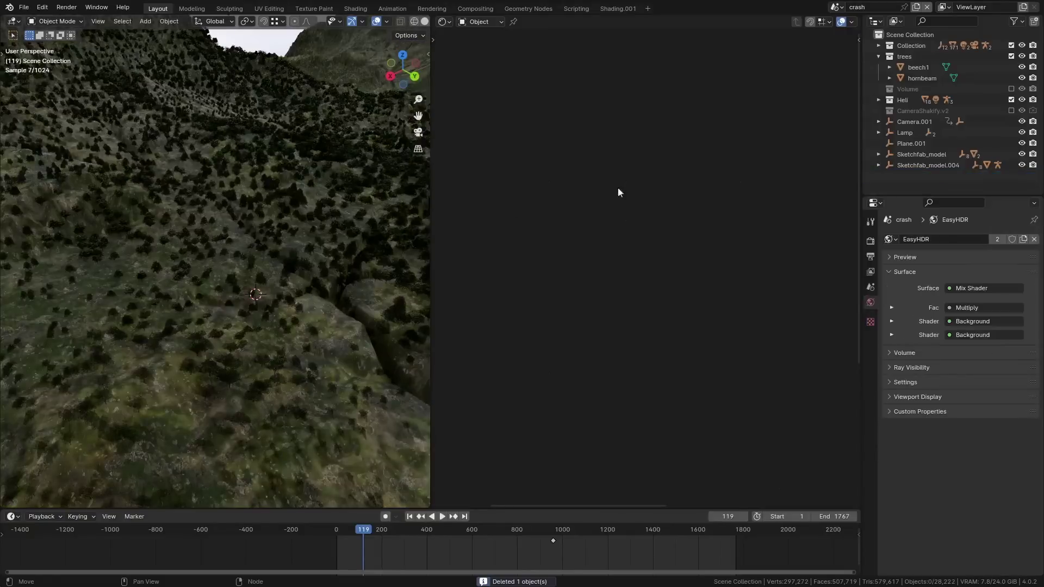
pyautogui.click(934, 79)
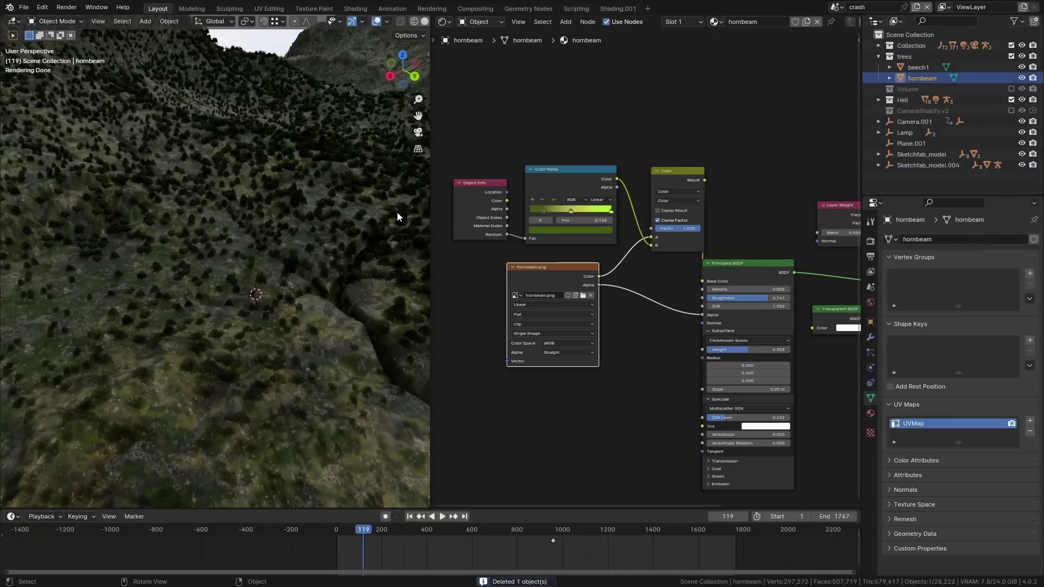
pyautogui.press('KP_Decimal')
pyautogui.moveTo(387, 203)
pyautogui.mouseDown(button='middle')
pyautogui.moveTo(389, 174)
pyautogui.moveTo(344, 250)
pyautogui.moveTo(341, 283)
pyautogui.moveTo(224, 305)
pyautogui.moveTo(256, 276)
pyautogui.mouseUp(button='middle')
# Step: Orbit the hornbeam in solid shading, then in Rendered shading from beneath the tree
pyautogui.press('z')
pyautogui.click(386, 273)
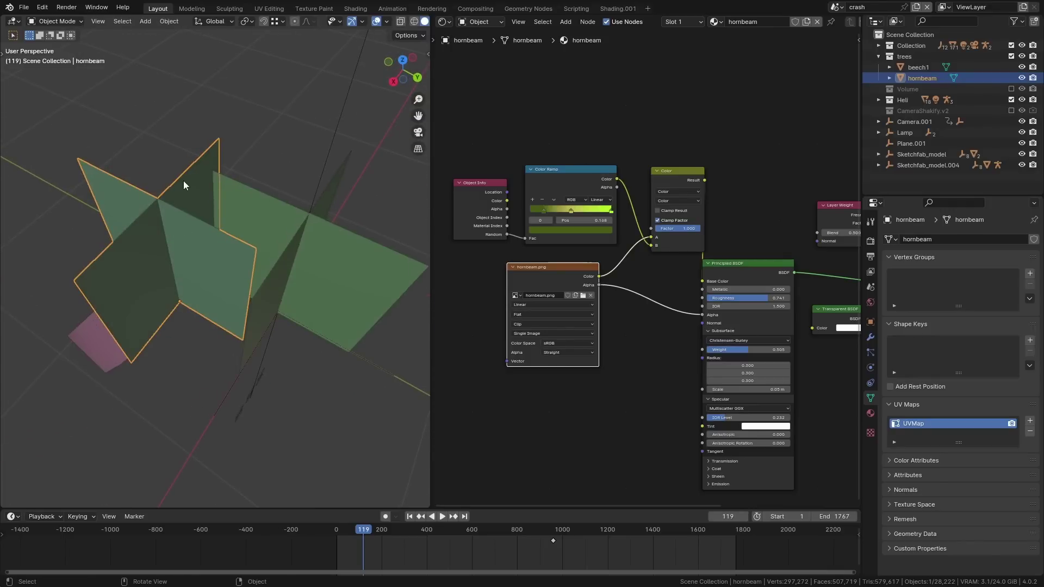
pyautogui.moveTo(165, 275); pyautogui.dragTo(243, 256, button='middle')
pyautogui.press('z')
pyautogui.click(238, 187)
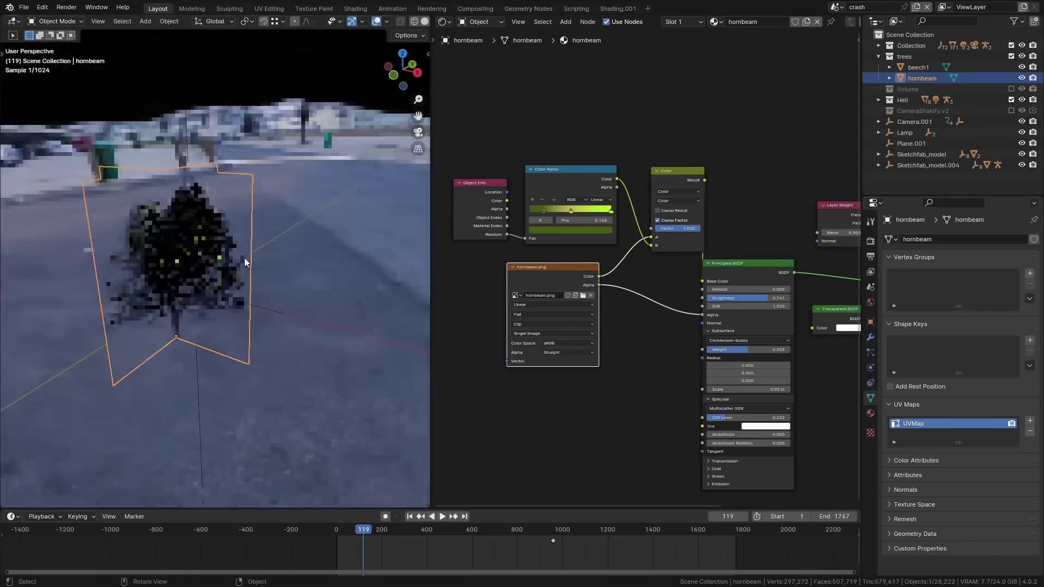
pyautogui.hotkey('alt', 'a')
pyautogui.moveTo(196, 270); pyautogui.dragTo(118, 291, button='middle')
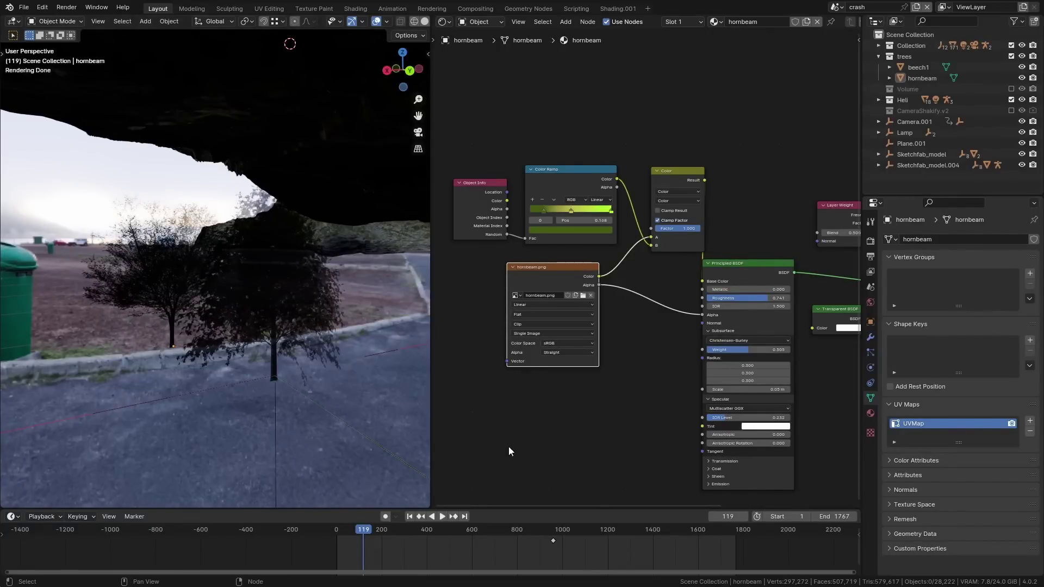
# Step: Orbit around the trees and bring the hornbeam's Layer Weight and Mix Shader nodes into view
pyautogui.moveTo(126, 299); pyautogui.dragTo(316, 279, button='middle')
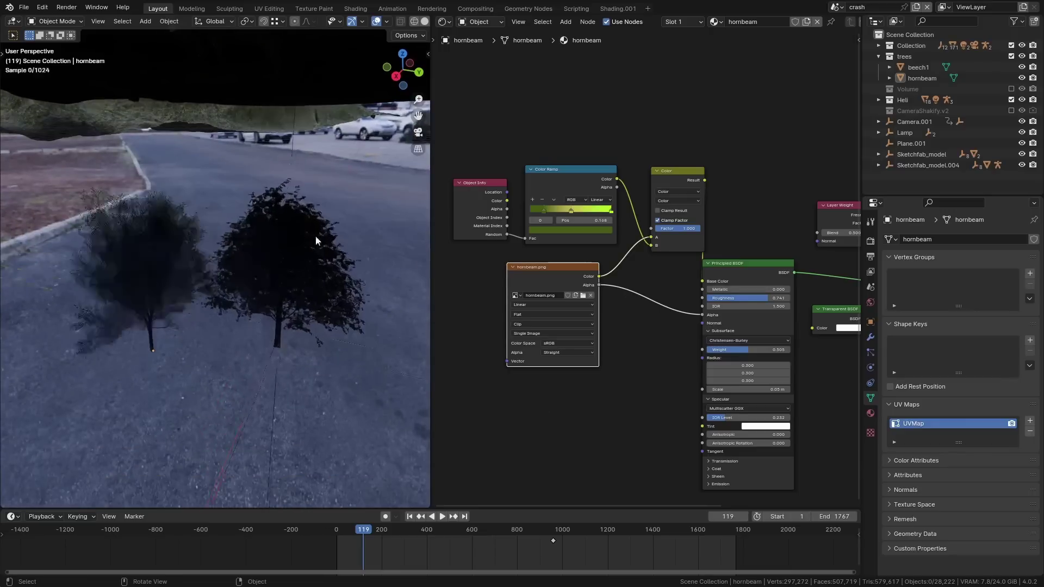
pyautogui.moveTo(316, 241); pyautogui.dragTo(231, 312, button='middle')
pyautogui.moveTo(778, 270); pyautogui.dragTo(510, 266, button='middle')
pyautogui.scroll(3, 509, 266)
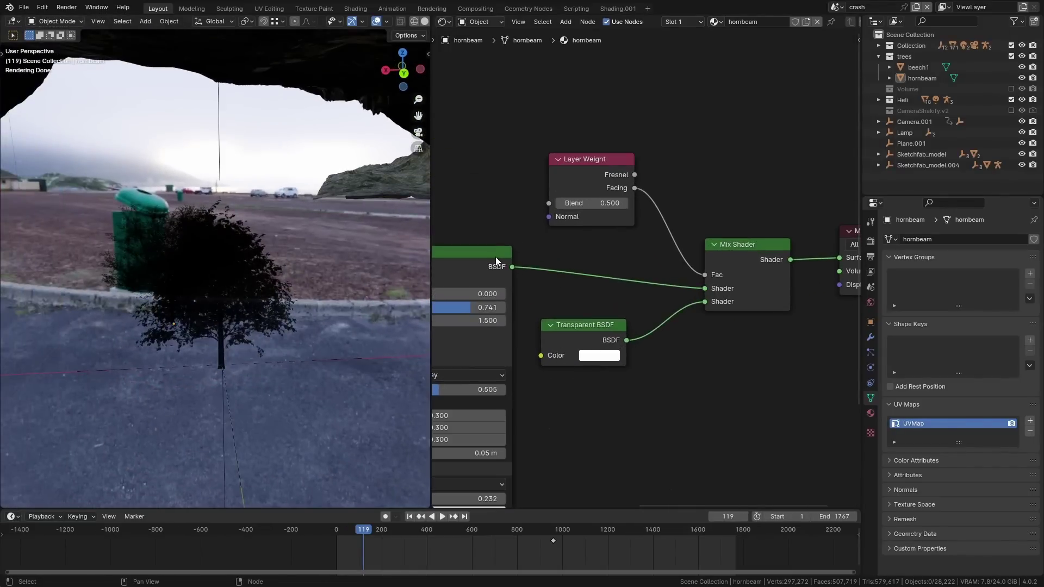
pyautogui.moveTo(602, 325); pyautogui.dragTo(627, 310)
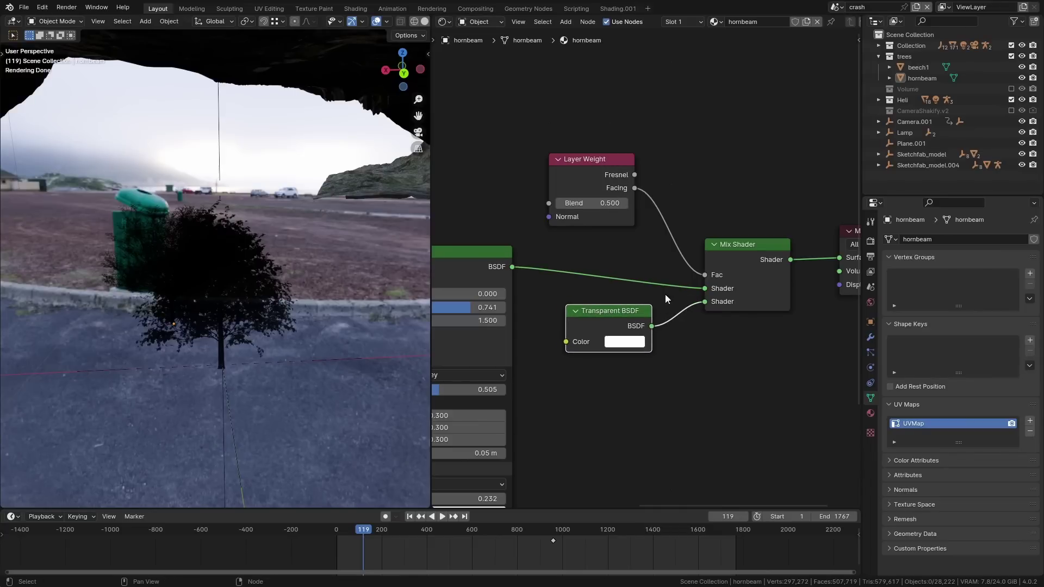
# Step: Preview the Layer Weight Facing mask on the planes, then restore the Mix Shader output
pyautogui.keyDown('ctrl'); pyautogui.keyDown('shift'); pyautogui.click(625, 173); pyautogui.keyUp('shift'); pyautogui.keyUp('ctrl')
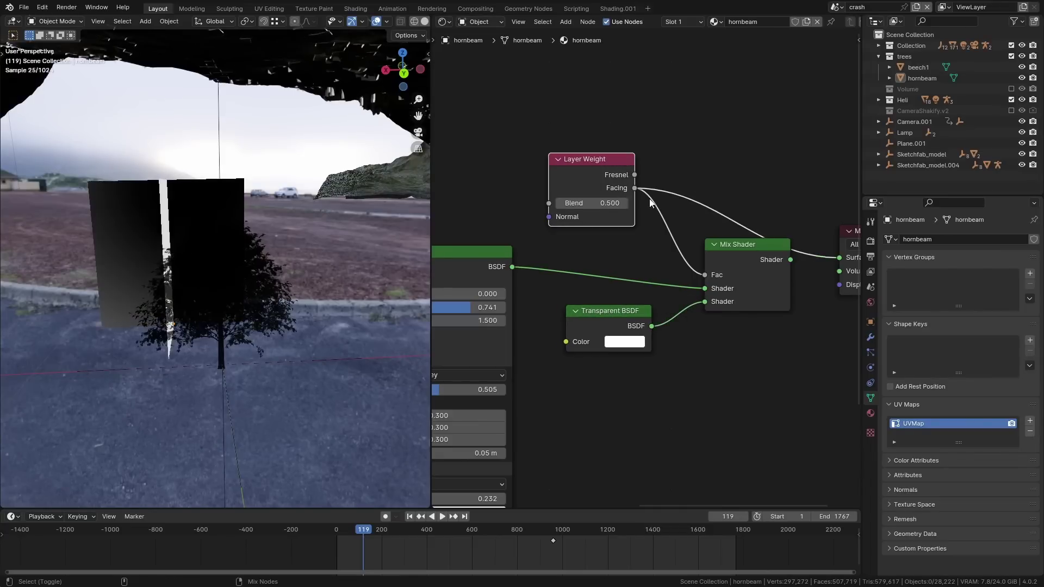
pyautogui.moveTo(136, 256); pyautogui.dragTo(224, 232, button='middle')
pyautogui.keyDown('ctrl'); pyautogui.keyDown('shift'); pyautogui.click(723, 270); pyautogui.keyUp('shift'); pyautogui.keyUp('ctrl')
pyautogui.moveTo(313, 268); pyautogui.dragTo(305, 300, button='middle')
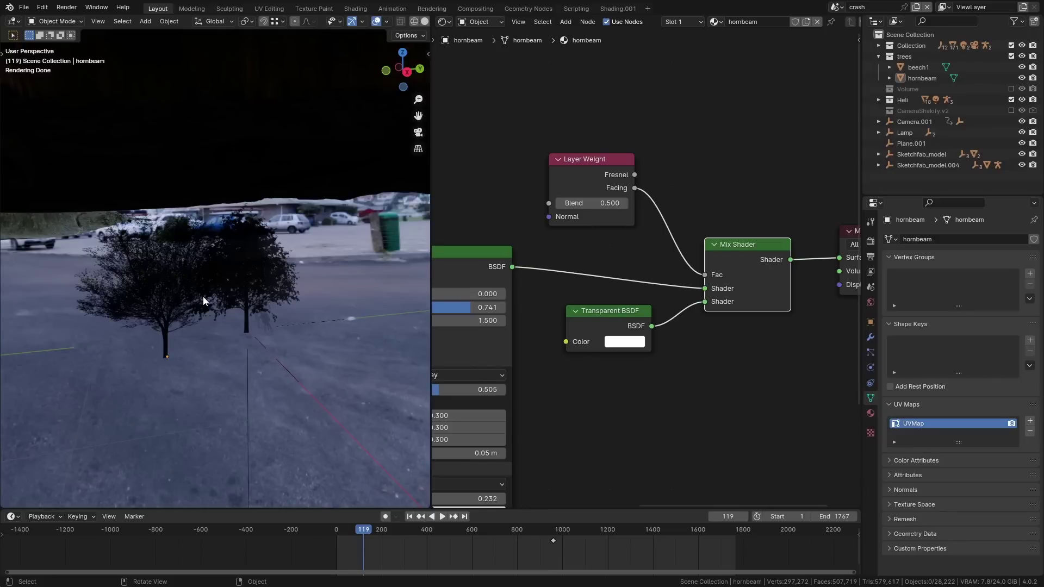
# Step: Pan across the hornbeam's Object Info, Color Ramp and Principled BSDF nodes
pyautogui.moveTo(498, 269); pyautogui.dragTo(544, 329, button='middle')
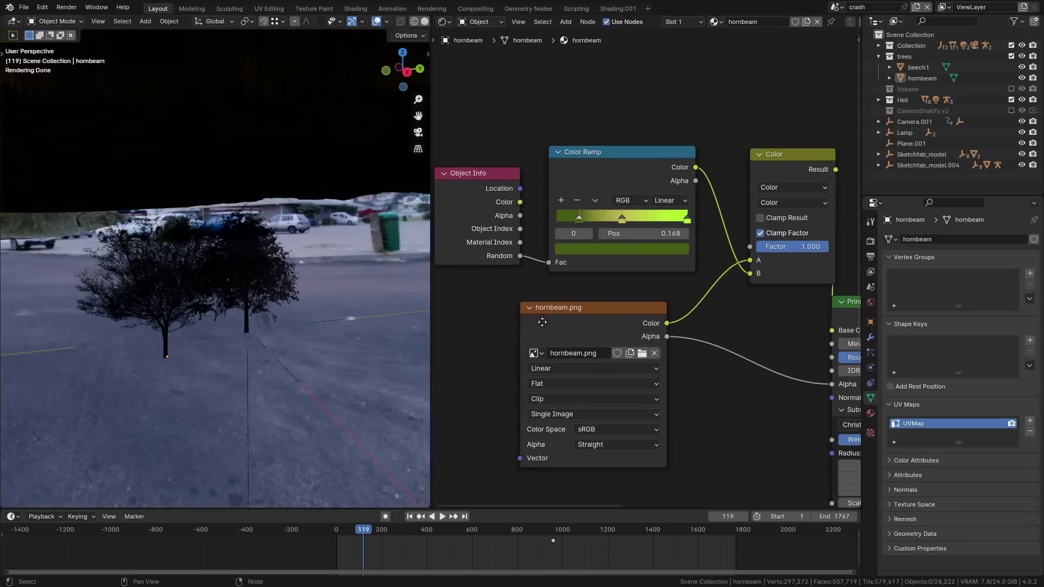
pyautogui.moveTo(463, 200); pyautogui.dragTo(467, 188)
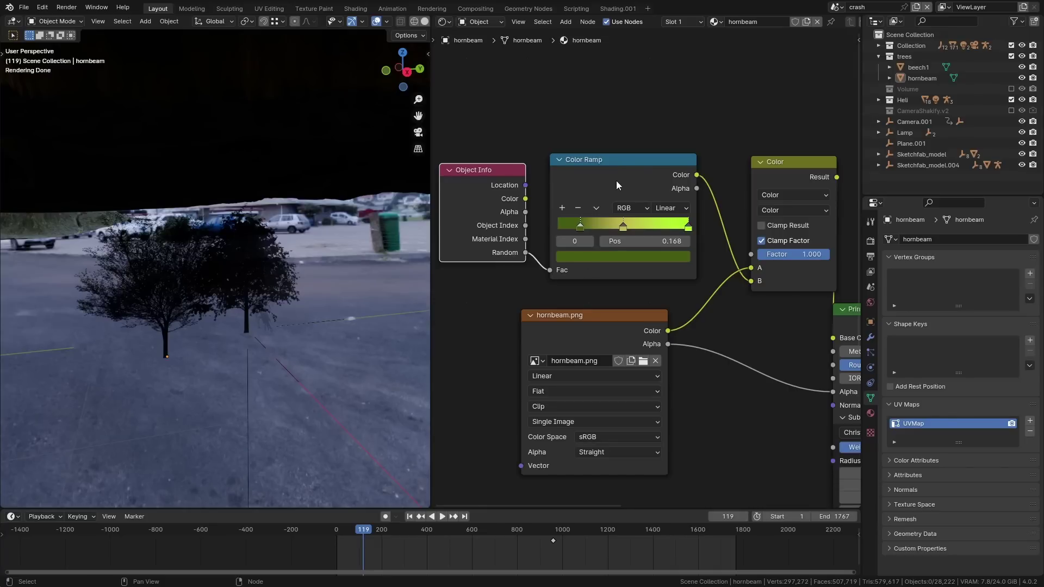
pyautogui.moveTo(815, 212); pyautogui.dragTo(669, 191, button='middle')
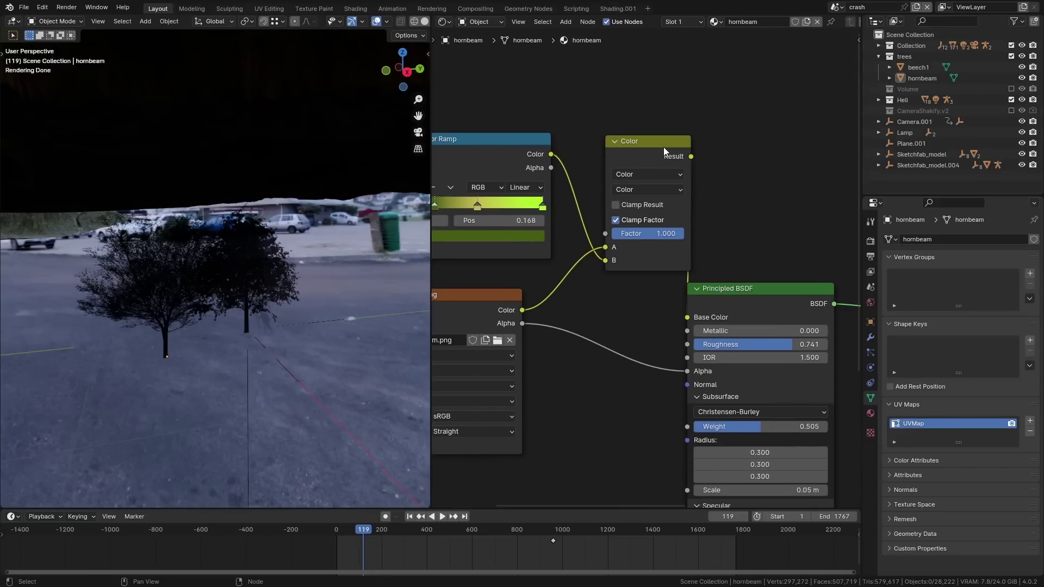
pyautogui.moveTo(191, 309); pyautogui.dragTo(163, 324, button='middle')
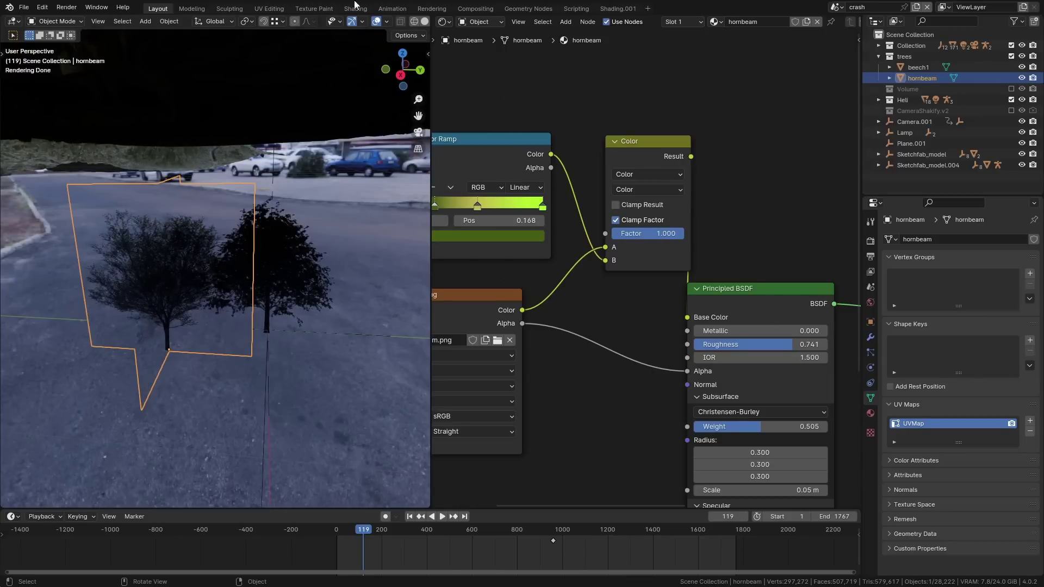
pyautogui.click(432, 9)
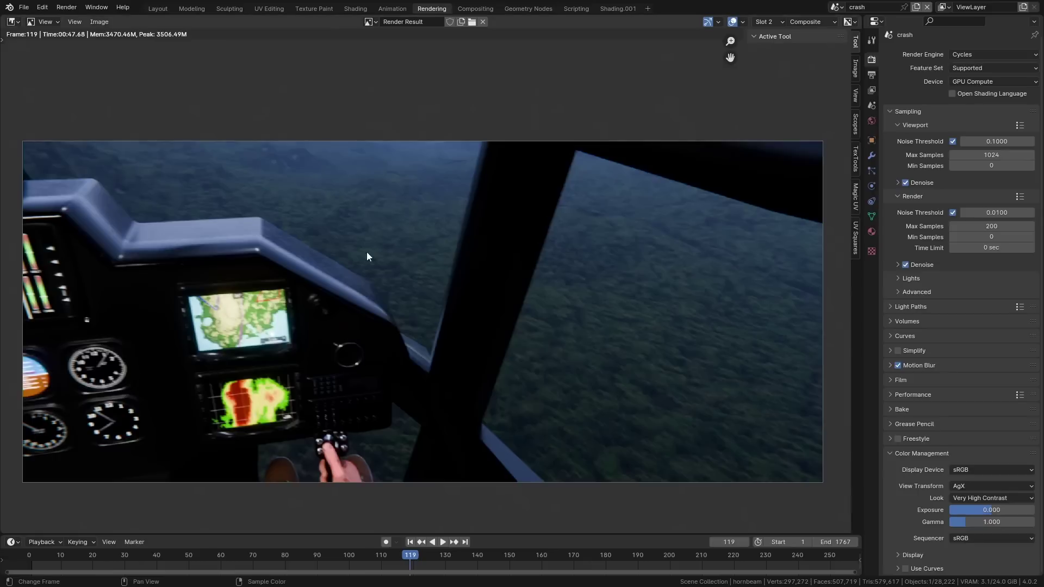
pyautogui.scroll(8, 510, 353)
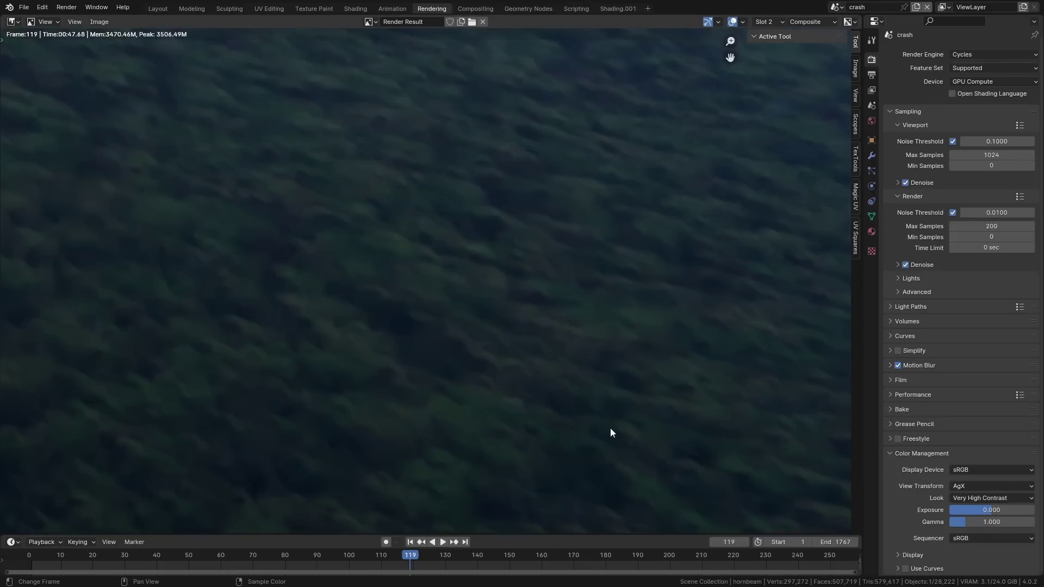
pyautogui.scroll(-4, 544, 163)
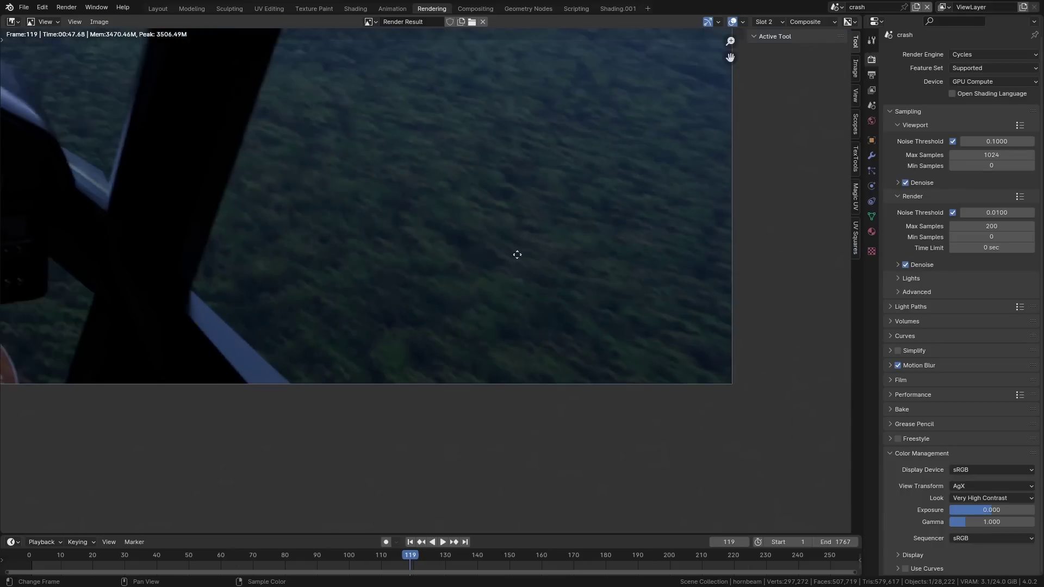
pyautogui.scroll(1, 538, 370)
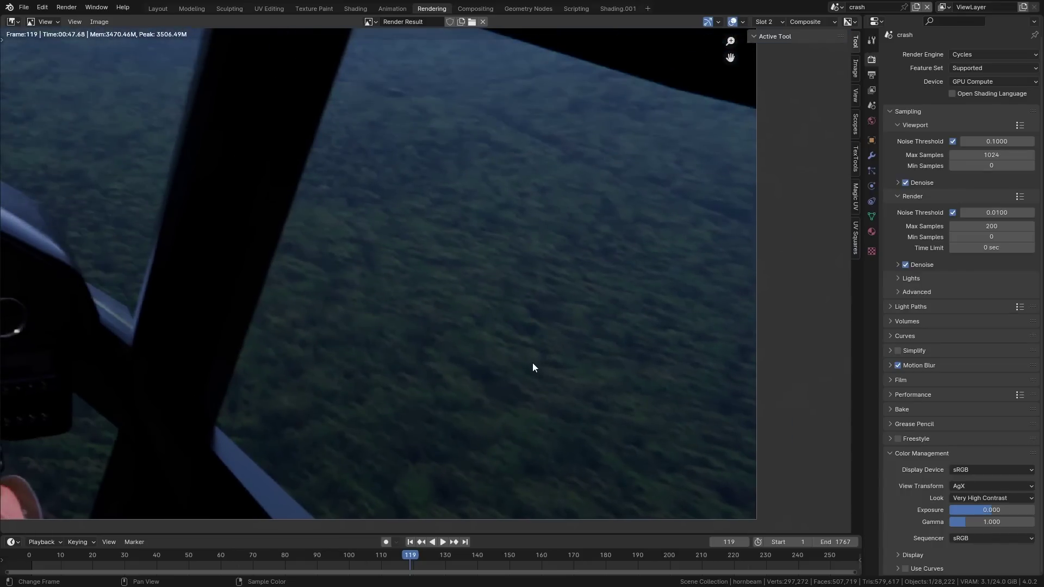